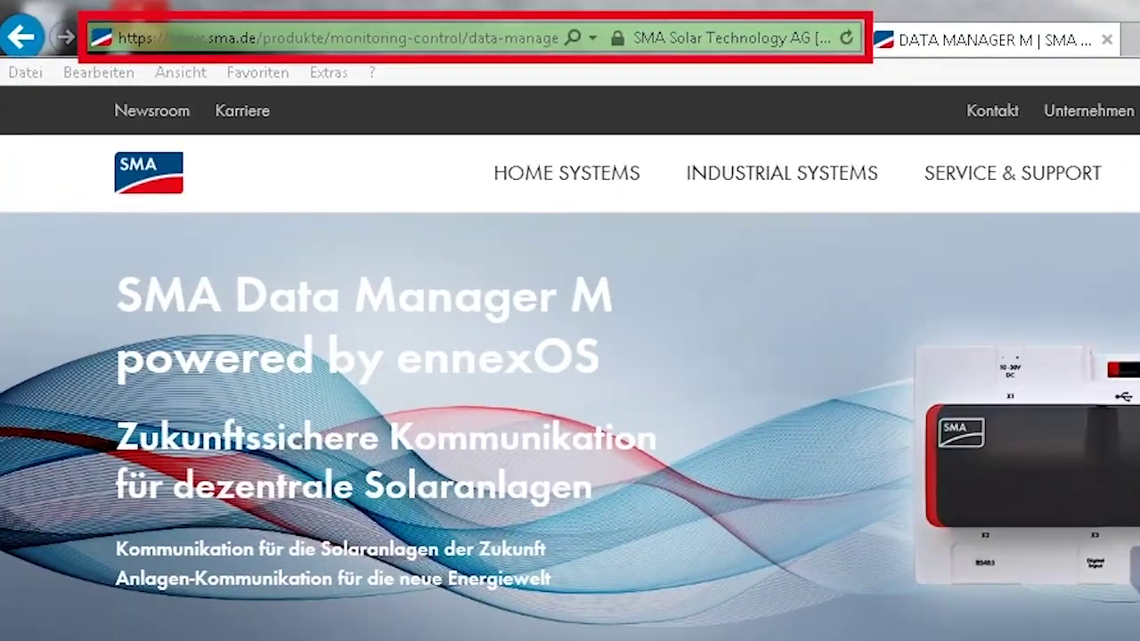
Step: Load 192.168.1.10 in Internet Explorer to reach the Data Manager's welcome page (firmware 1.0.13.R)
{"action": "left_click", "coordinate": [312, 36]}
{"action": "type", "text": "192.168.1.10/"}
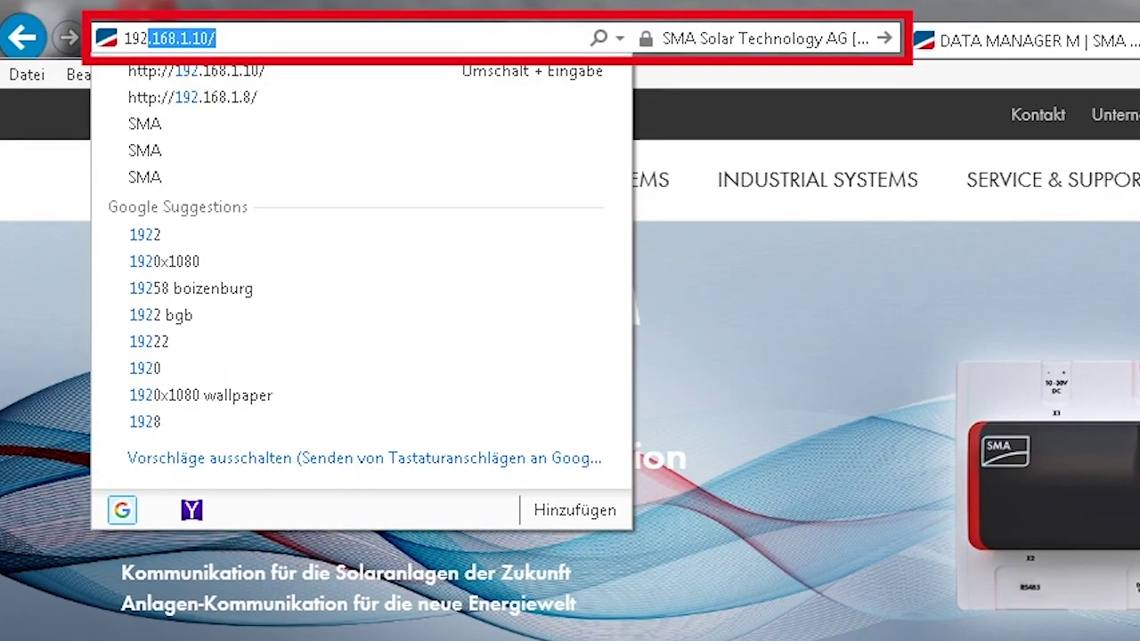
{"action": "key", "text": "End"}
{"action": "key", "text": "Return"}
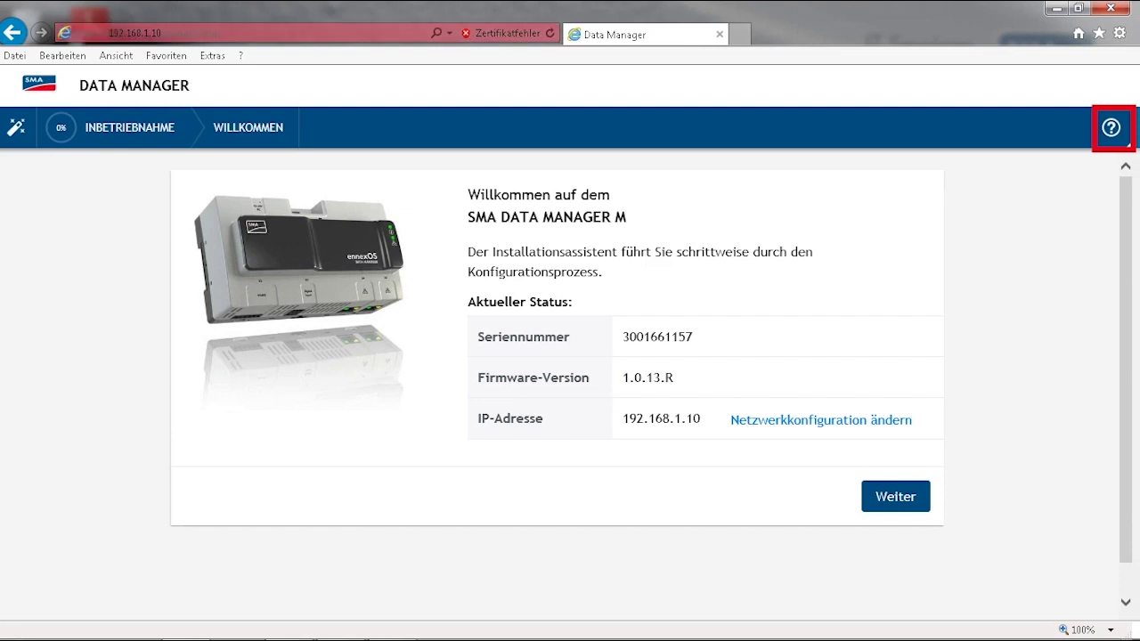
Step: Open the Data Manager M online operating manual from the help icon, then return to the setup tab
{"action": "left_click", "coordinate": [1110, 128]}
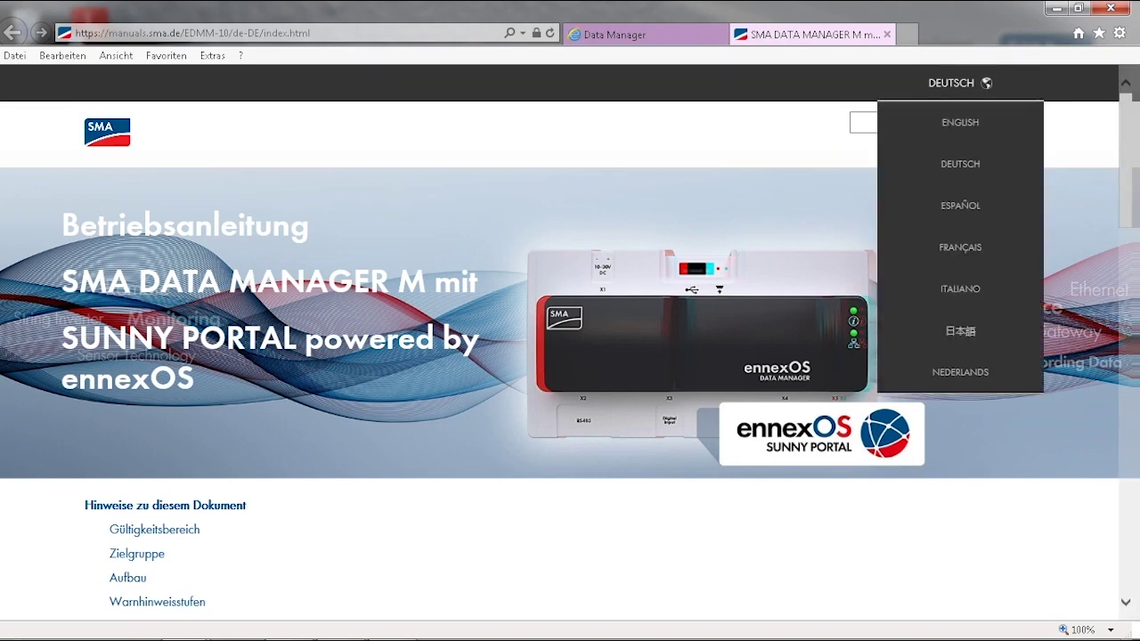
{"action": "left_click", "coordinate": [643, 34]}
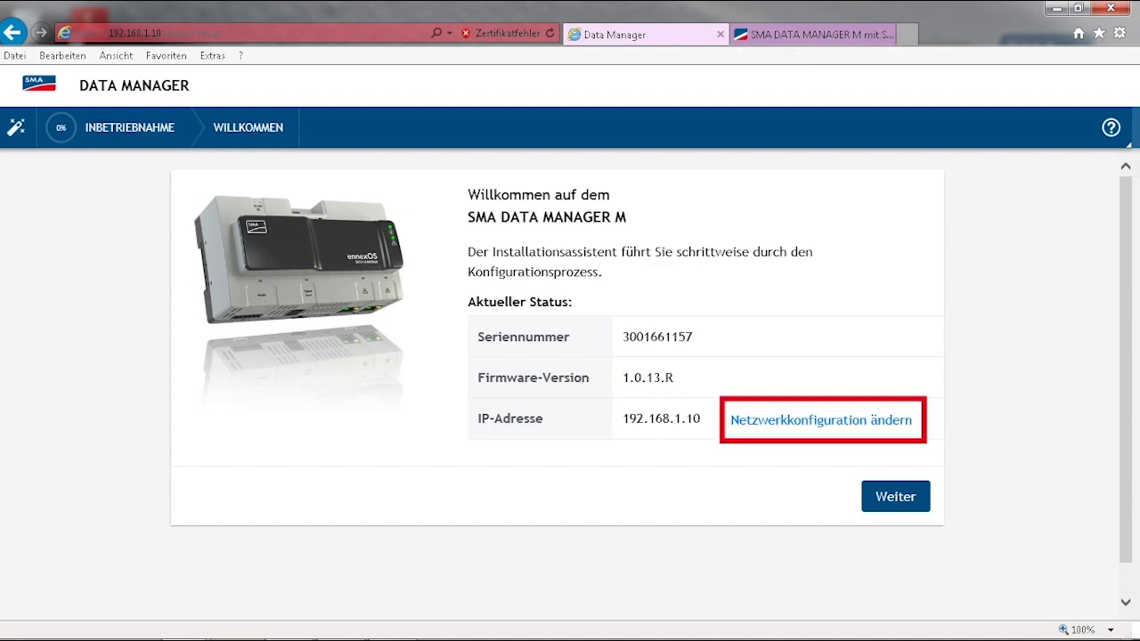
{"action": "left_click", "coordinate": [821, 420]}
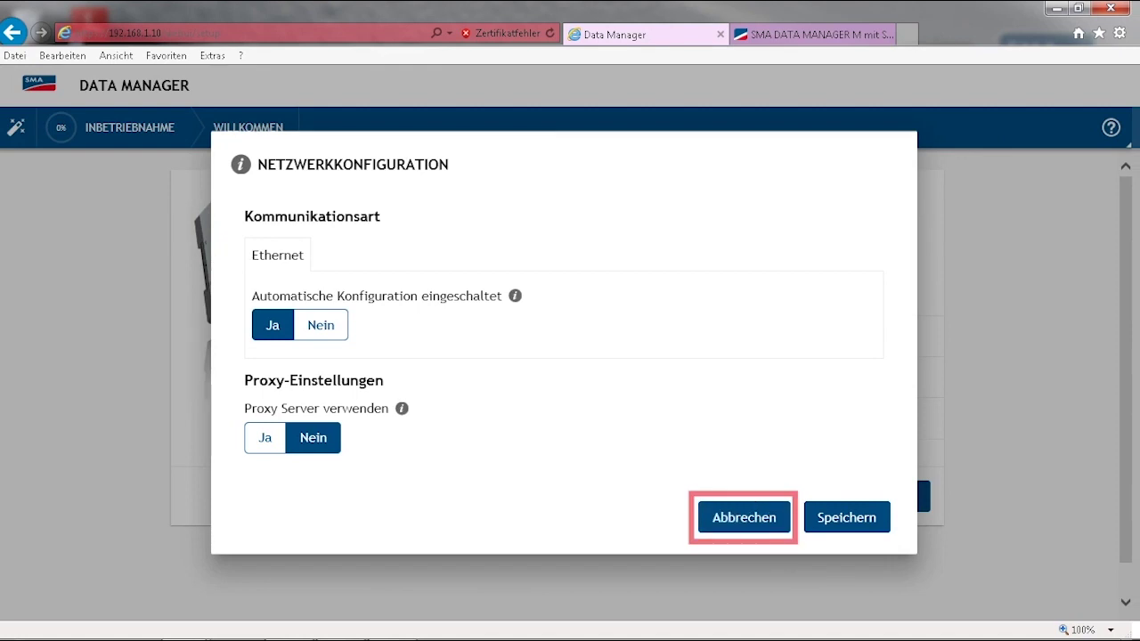
{"action": "left_click", "coordinate": [744, 518]}
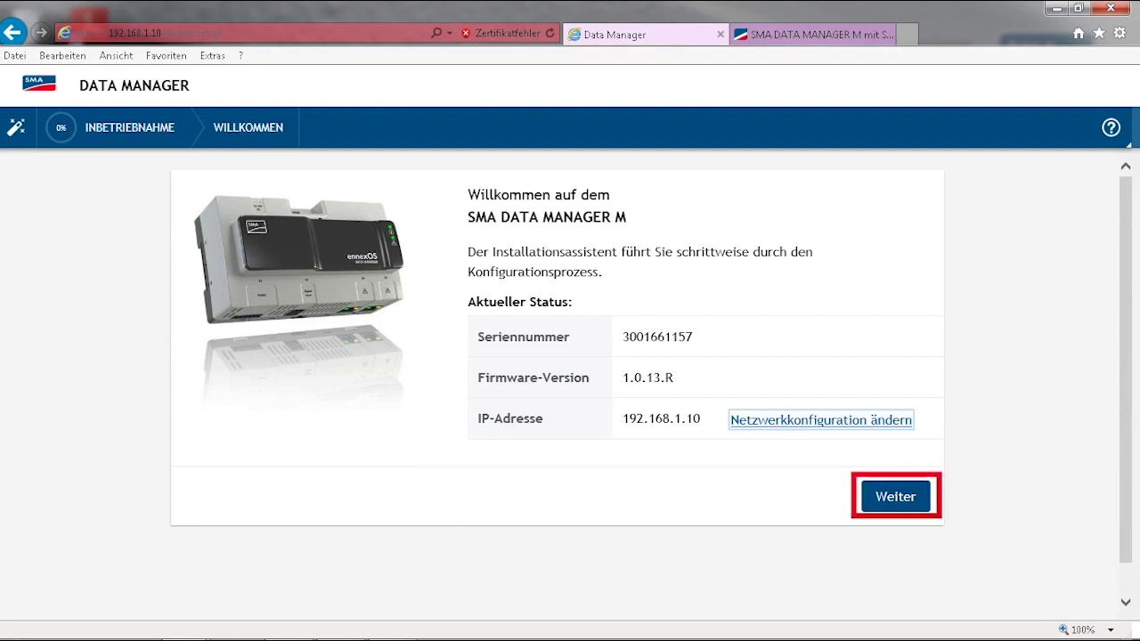
Step: Leave the welcome page, set the salutation to Herr and enter the administrator's first name
{"action": "left_click", "coordinate": [895, 496]}
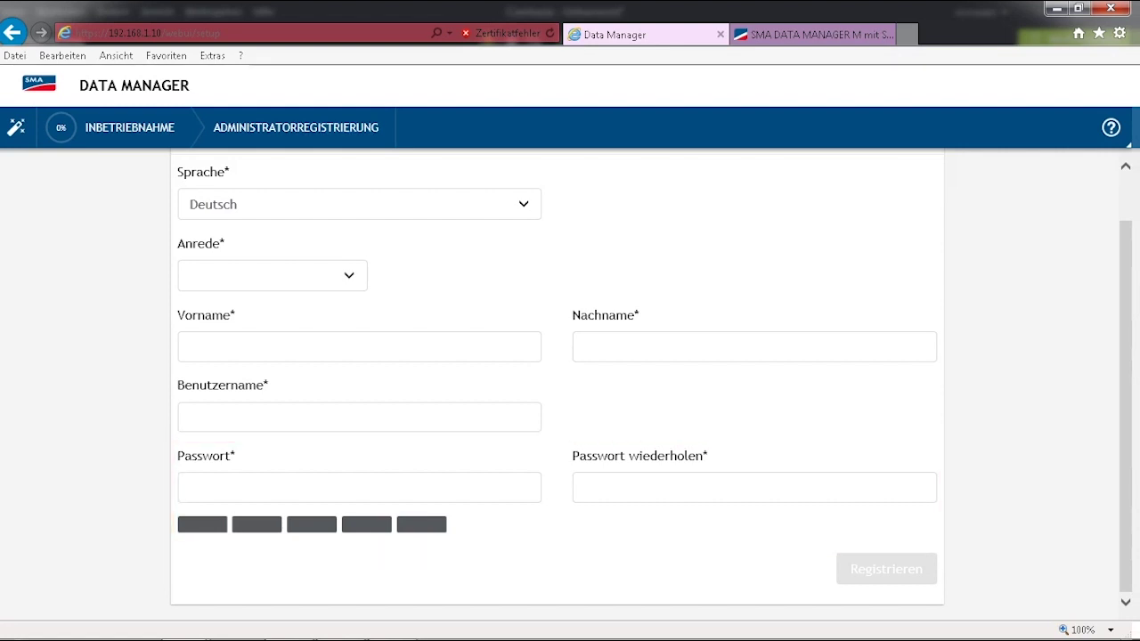
{"action": "left_click", "coordinate": [272, 275]}
{"action": "left_click", "coordinate": [229, 273]}
{"action": "left_click", "coordinate": [359, 347]}
{"action": "type", "text": "Jan"}
{"action": "key", "text": "Tab"}
Step: Fill in the last name, username and password, then register the administrator account
{"action": "key", "text": "Tab"}
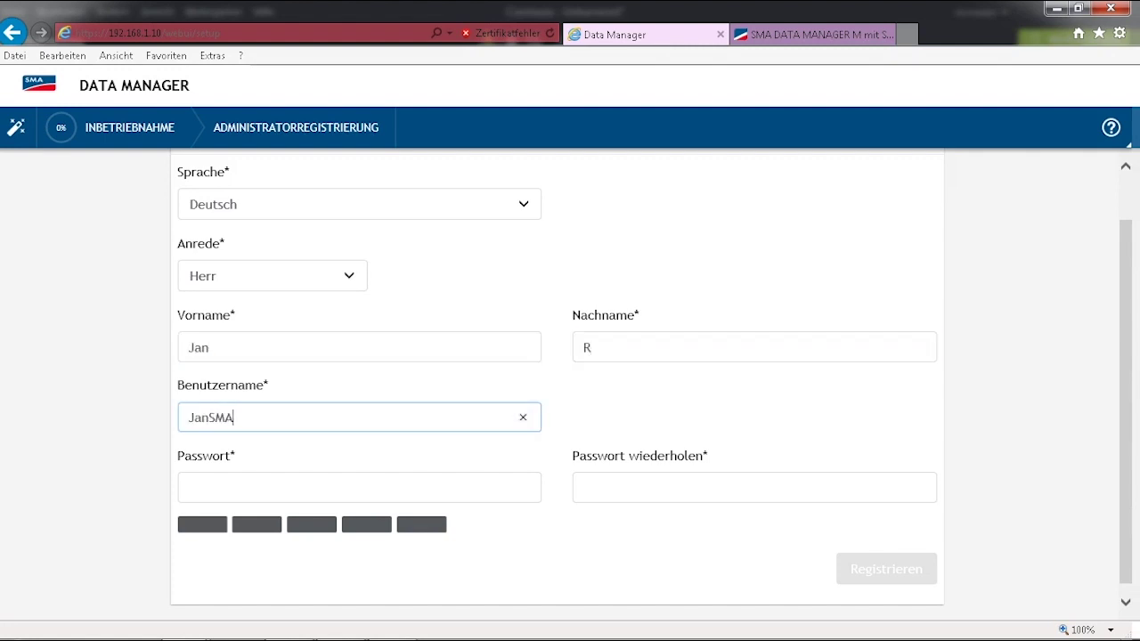
{"action": "key", "text": "Tab"}
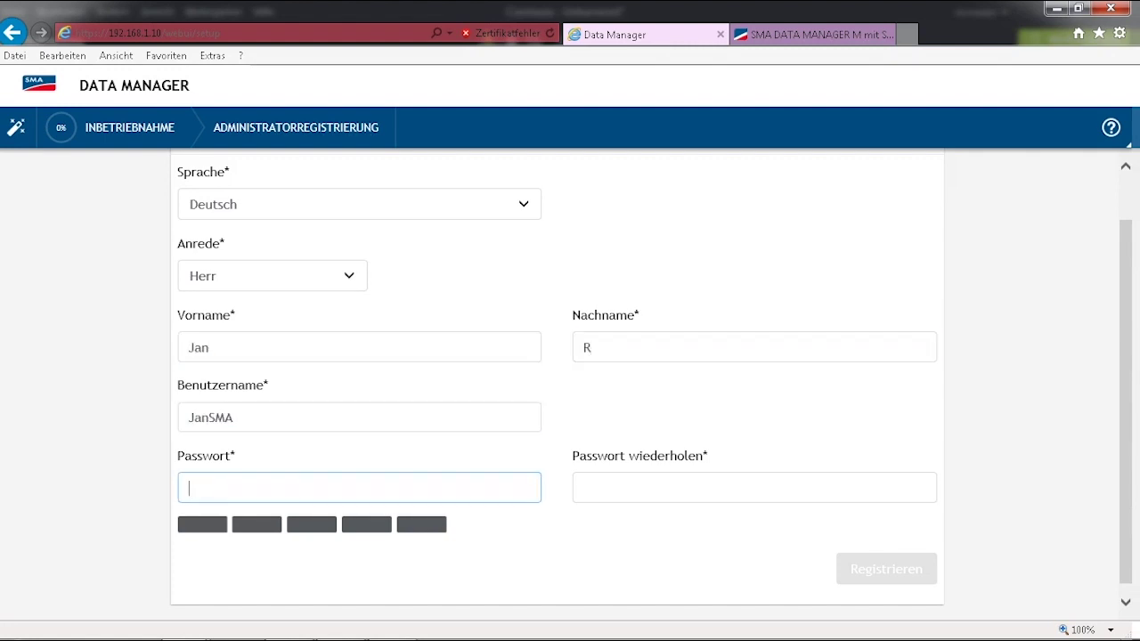
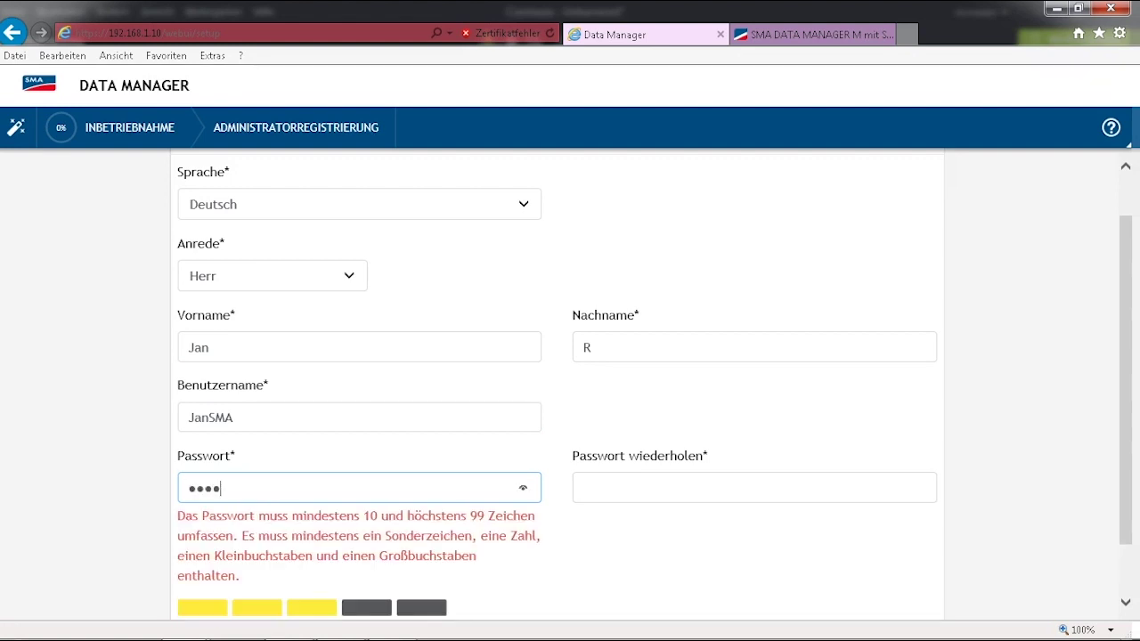
{"action": "key", "text": "Tab"}
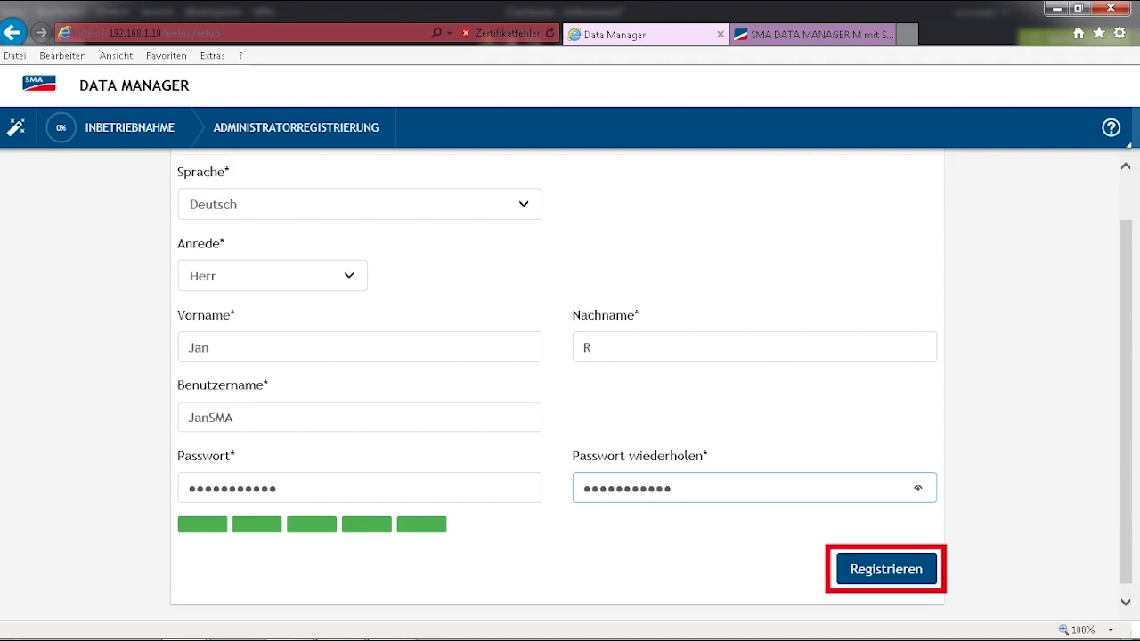
{"action": "key", "text": "Return"}
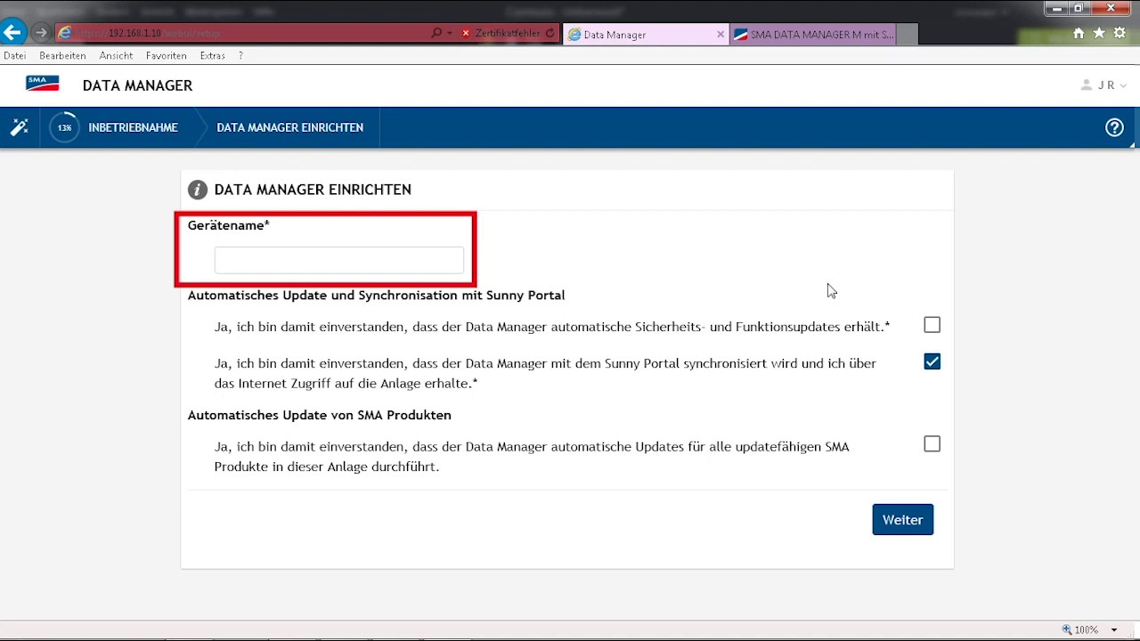
Step: Name the device EDMM1 and agree to automatic security/function and SMA product updates
{"action": "left_click", "coordinate": [246, 254]}
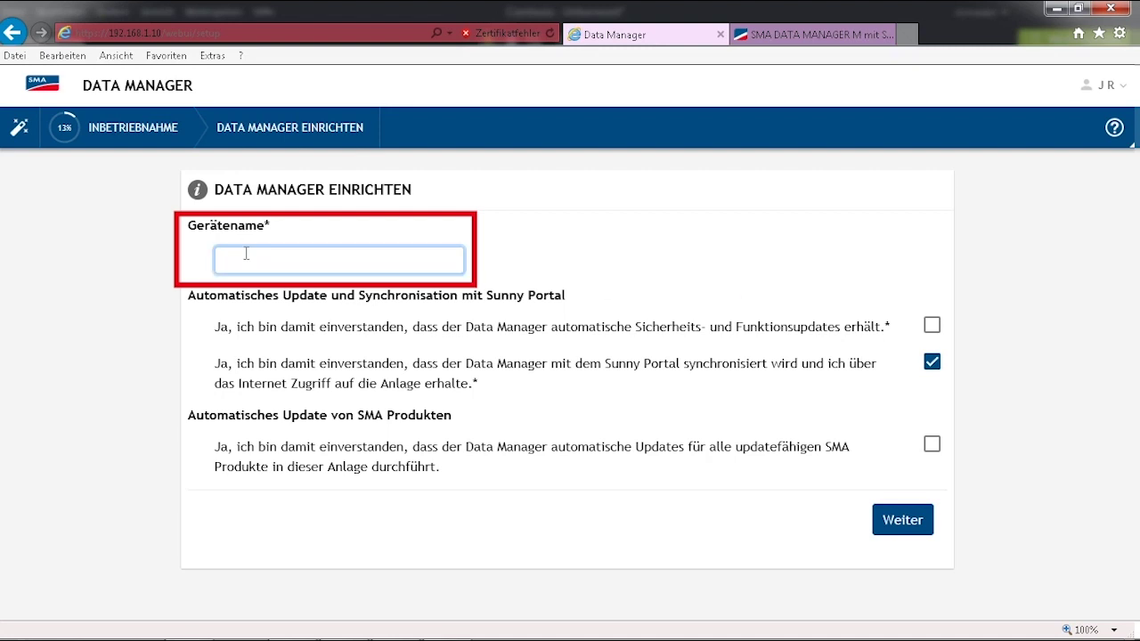
{"action": "type", "text": "EDMM1"}
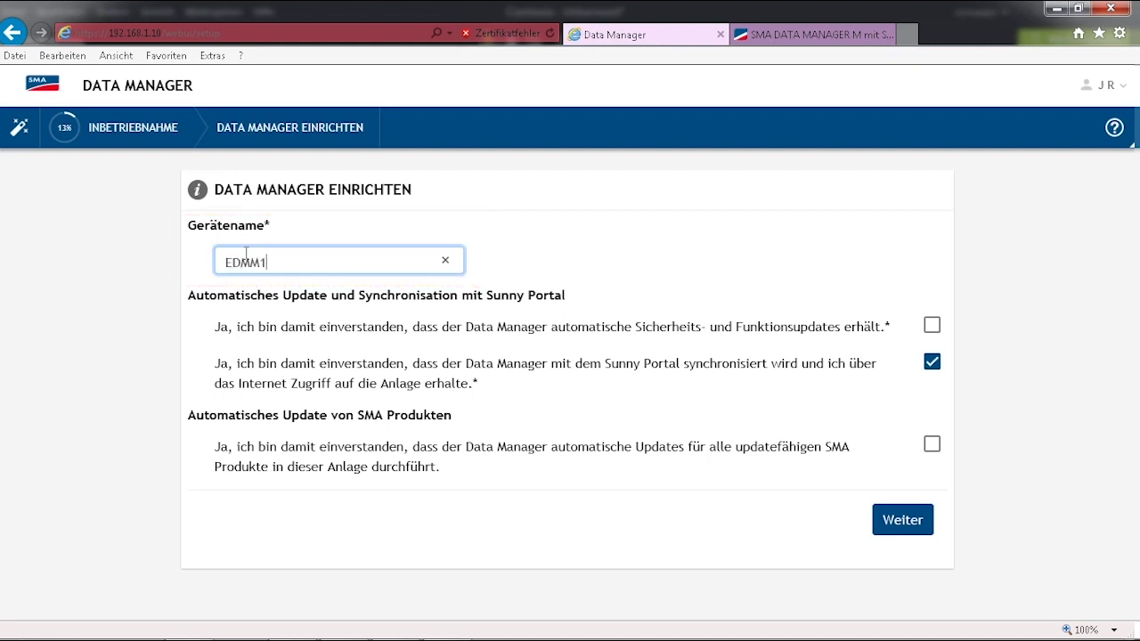
{"action": "left_click", "coordinate": [758, 258]}
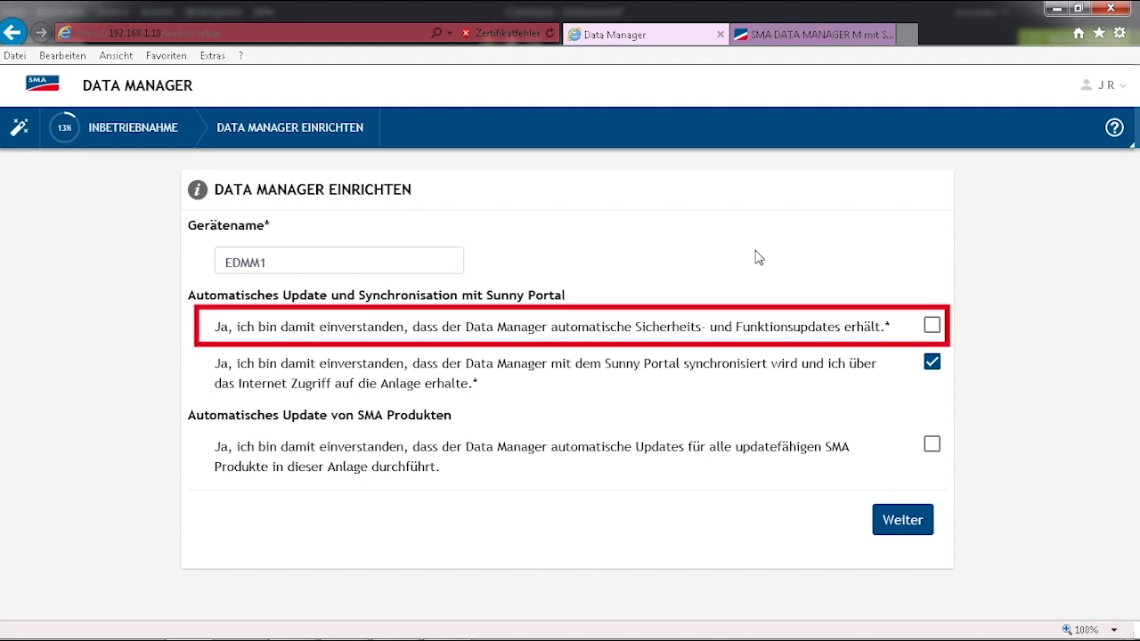
{"action": "left_click", "coordinate": [932, 325]}
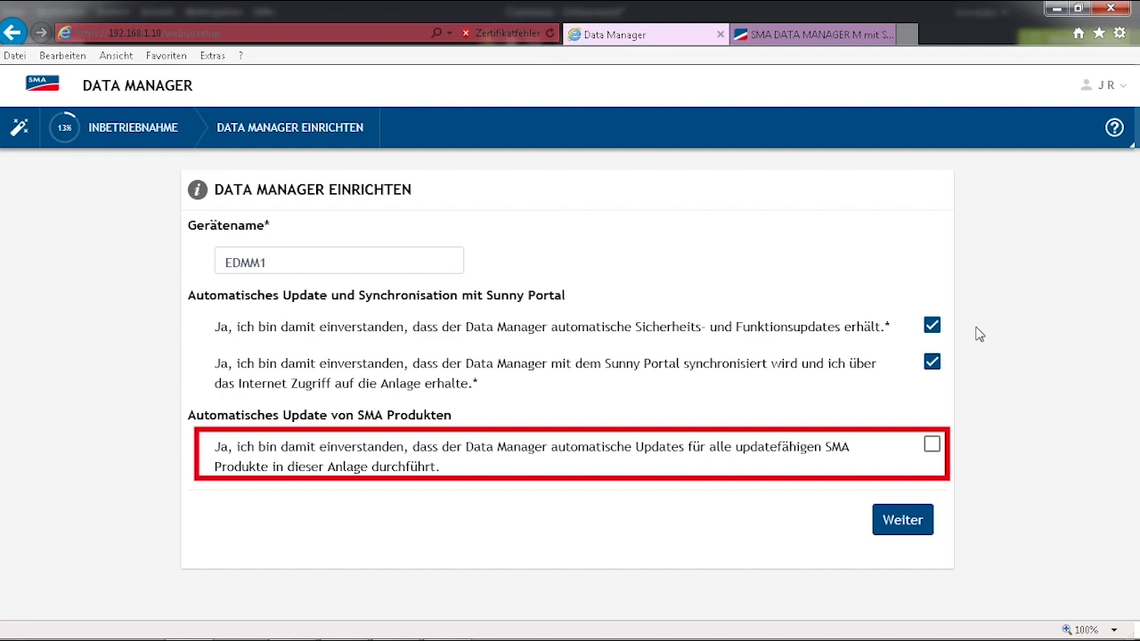
{"action": "left_click", "coordinate": [932, 446]}
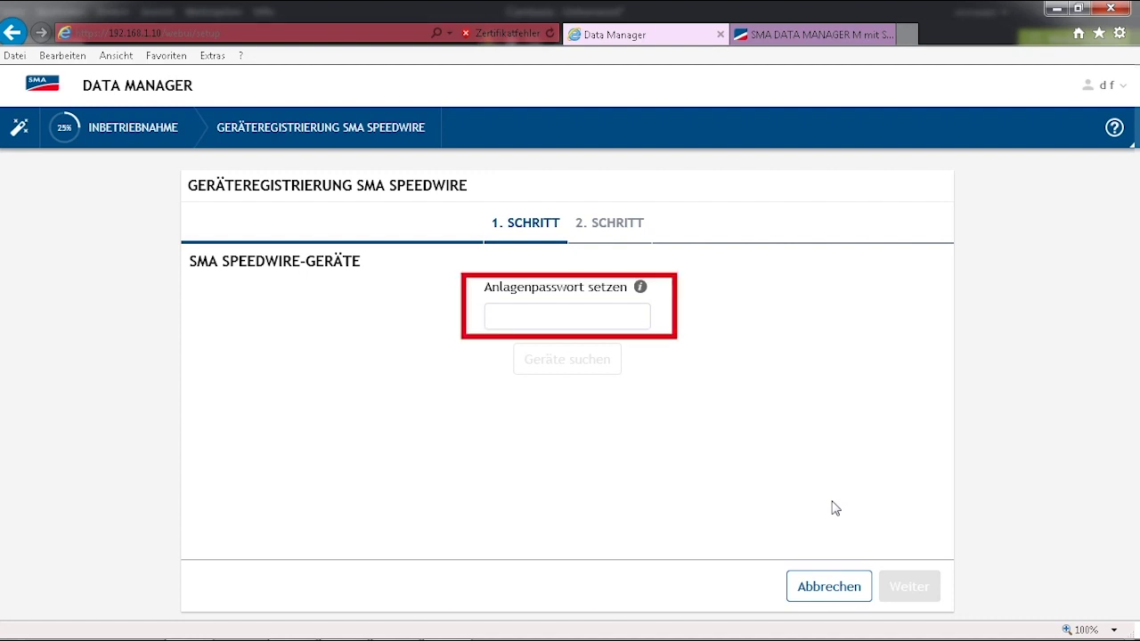
Step: Enter the plant password and search the Speedwire network, finding 2 devices
{"action": "left_click", "coordinate": [553, 324]}
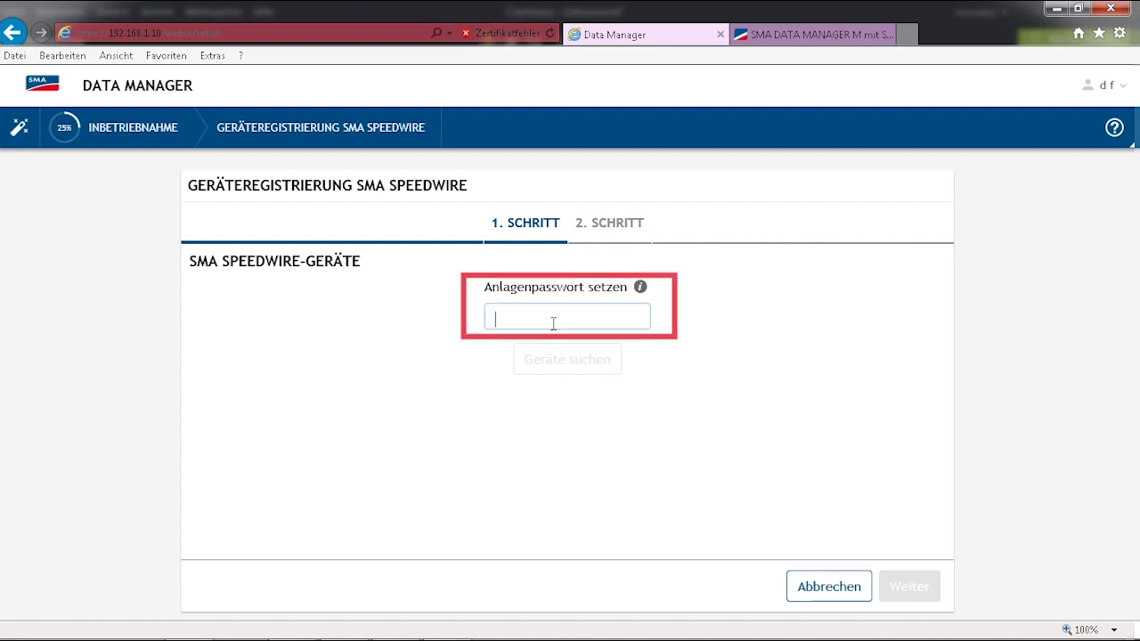
{"action": "type", "text": "aaaaaa"}
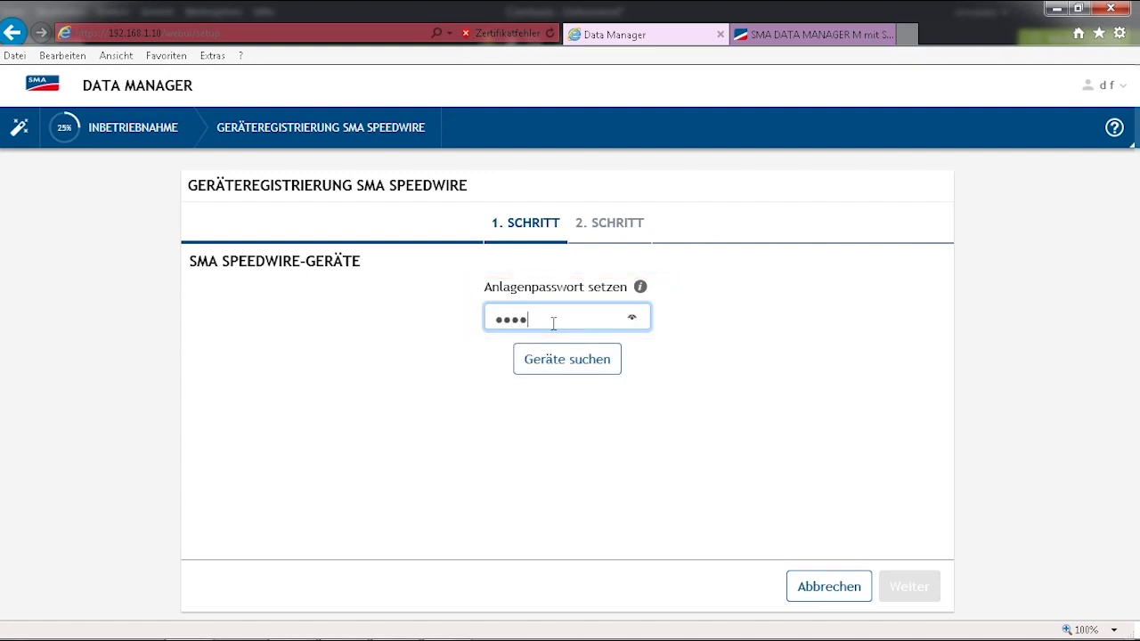
{"action": "type", "text": "aa"}
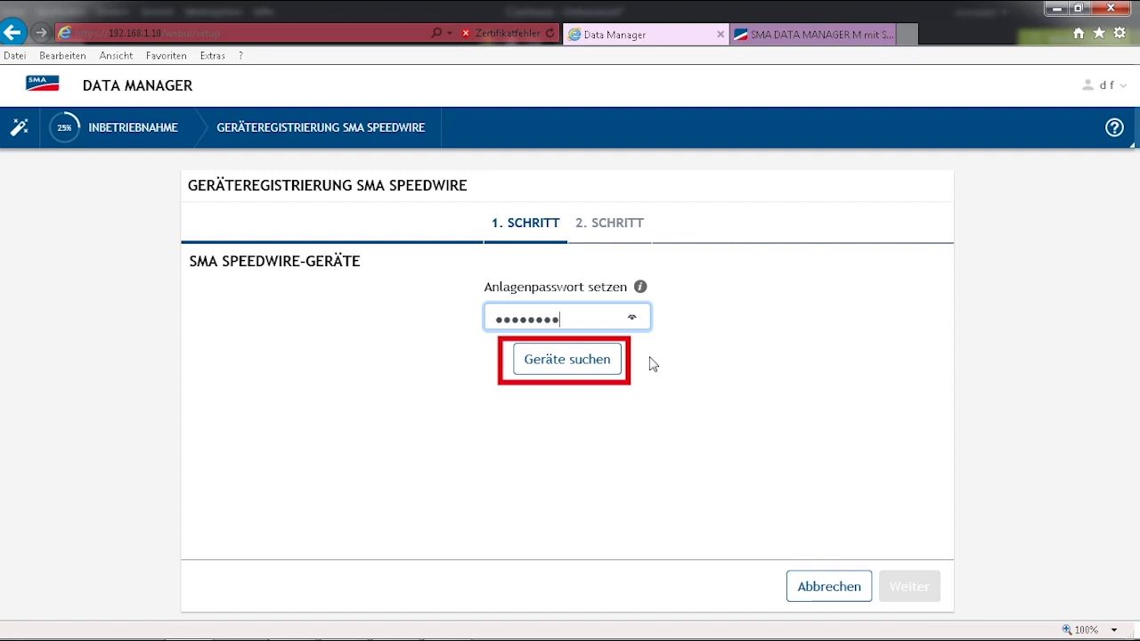
{"action": "left_click", "coordinate": [587, 360]}
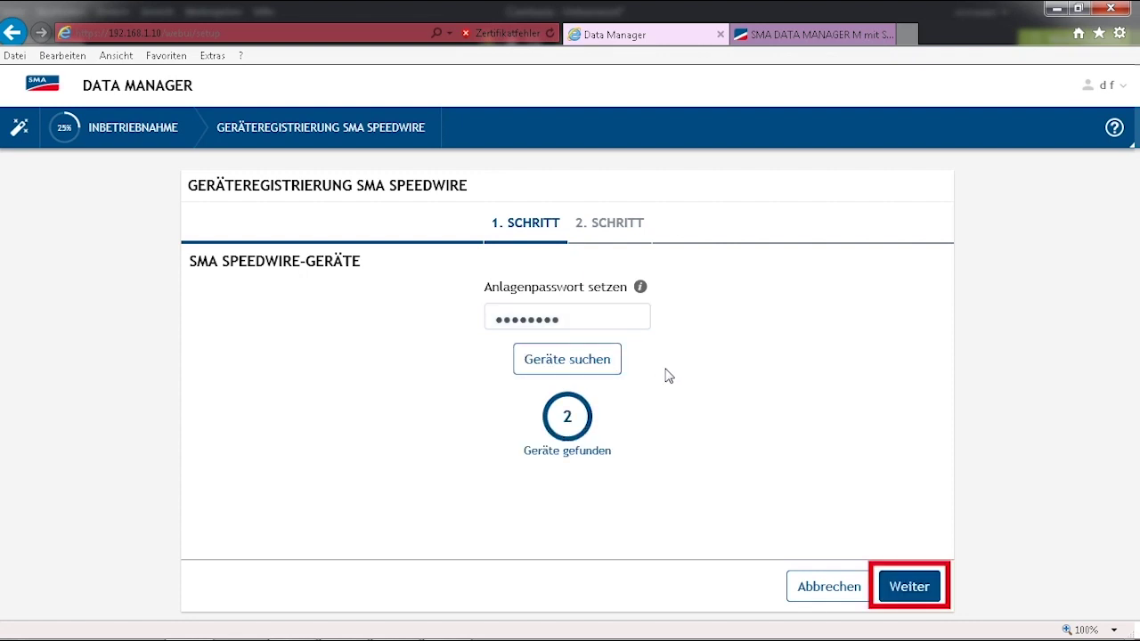
Step: Prefix the STP50-40's name with CORE1, select both found devices including the Energy Meter, and save
{"action": "left_click", "coordinate": [923, 591]}
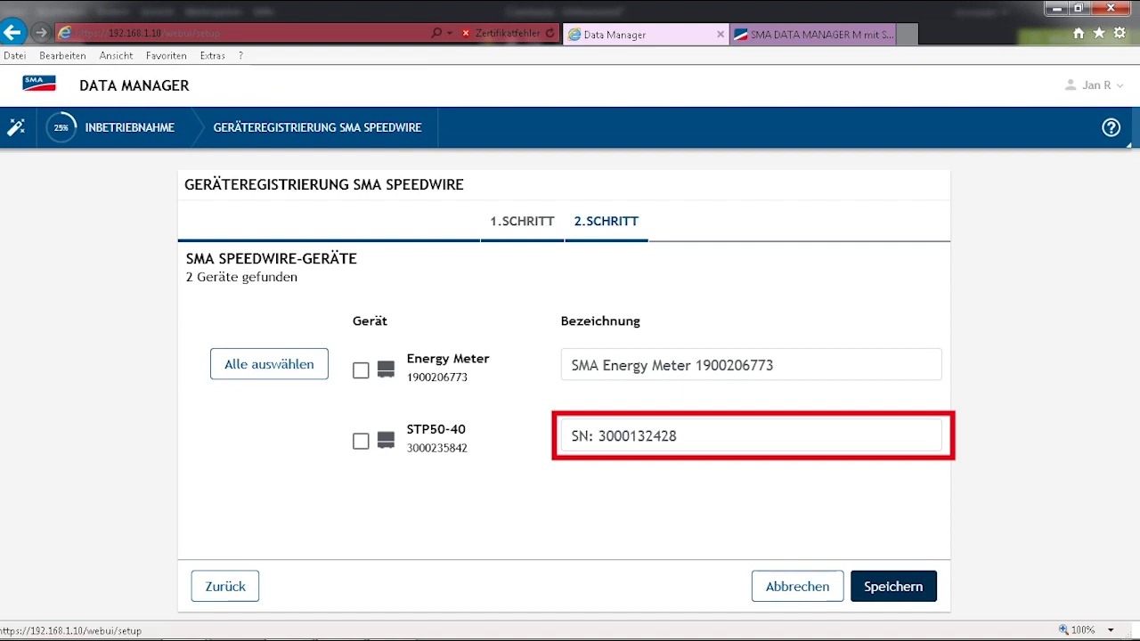
{"action": "left_click", "coordinate": [749, 435]}
{"action": "type", "text": "CORE1"}
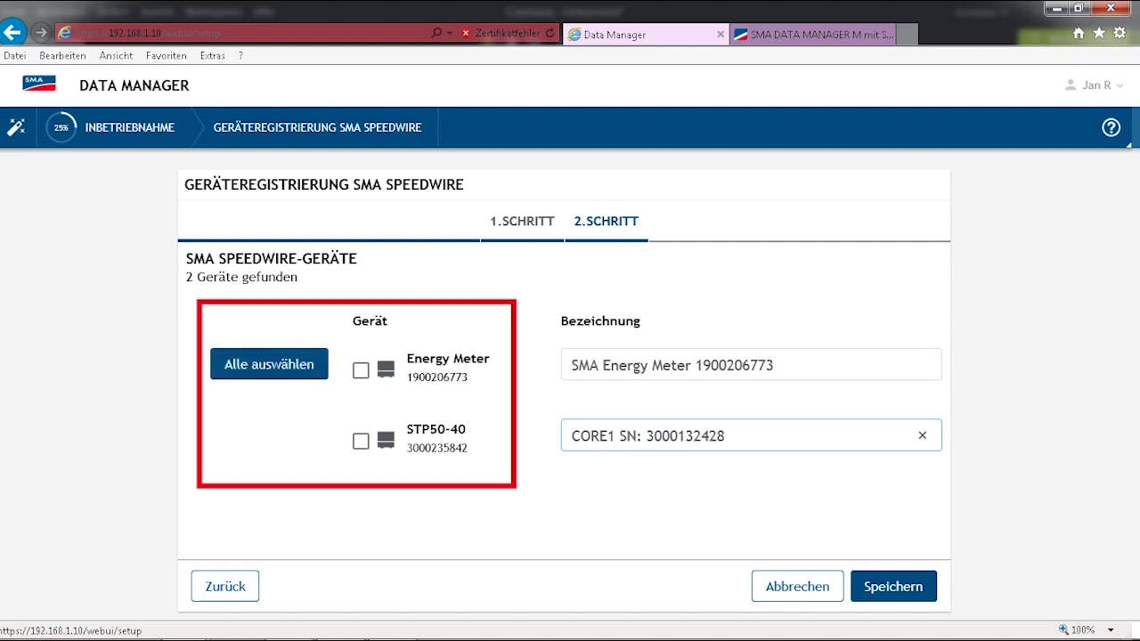
{"action": "left_click", "coordinate": [269, 363]}
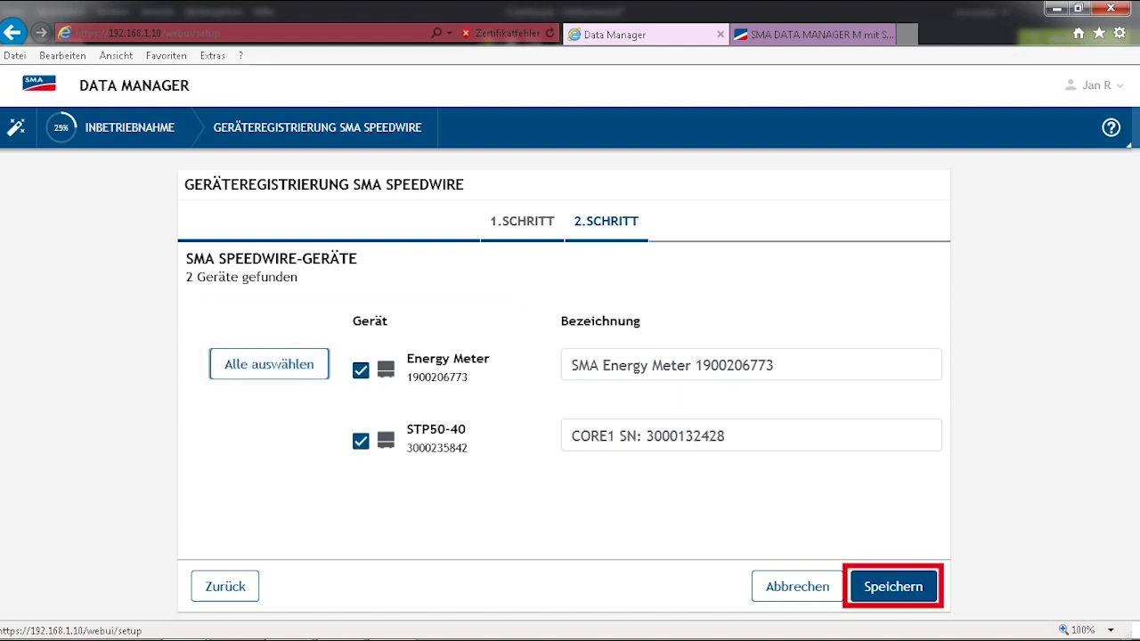
{"action": "left_click", "coordinate": [893, 586]}
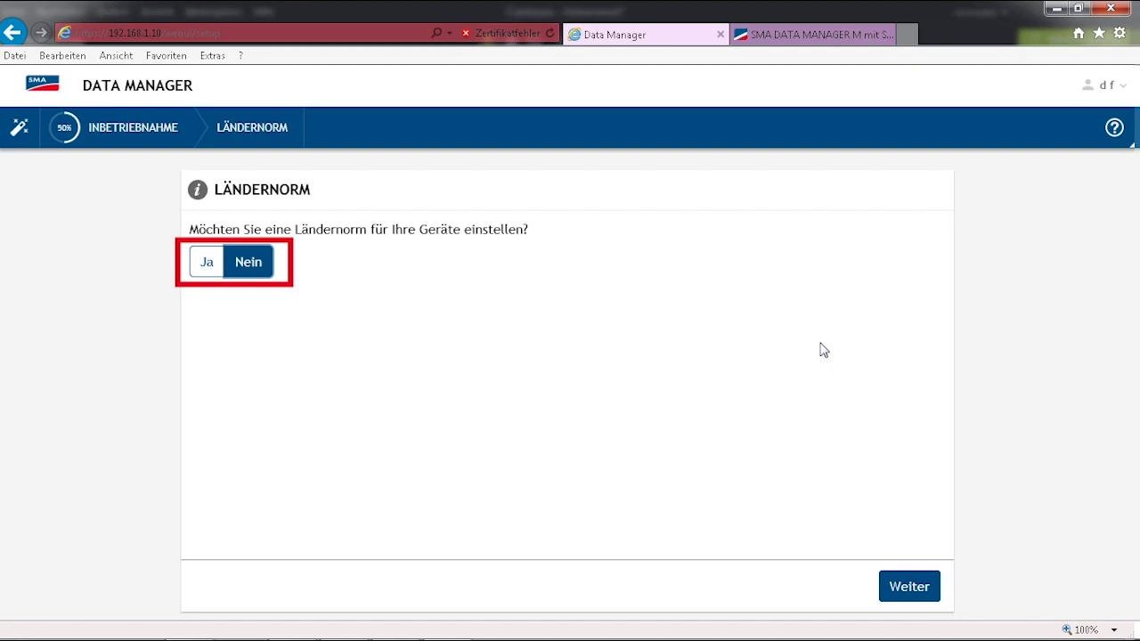
Step: Answer Ja to setting a country standard, choose VDE-AR-N4105, and save
{"action": "left_click", "coordinate": [221, 262]}
{"action": "left_click", "coordinate": [294, 329]}
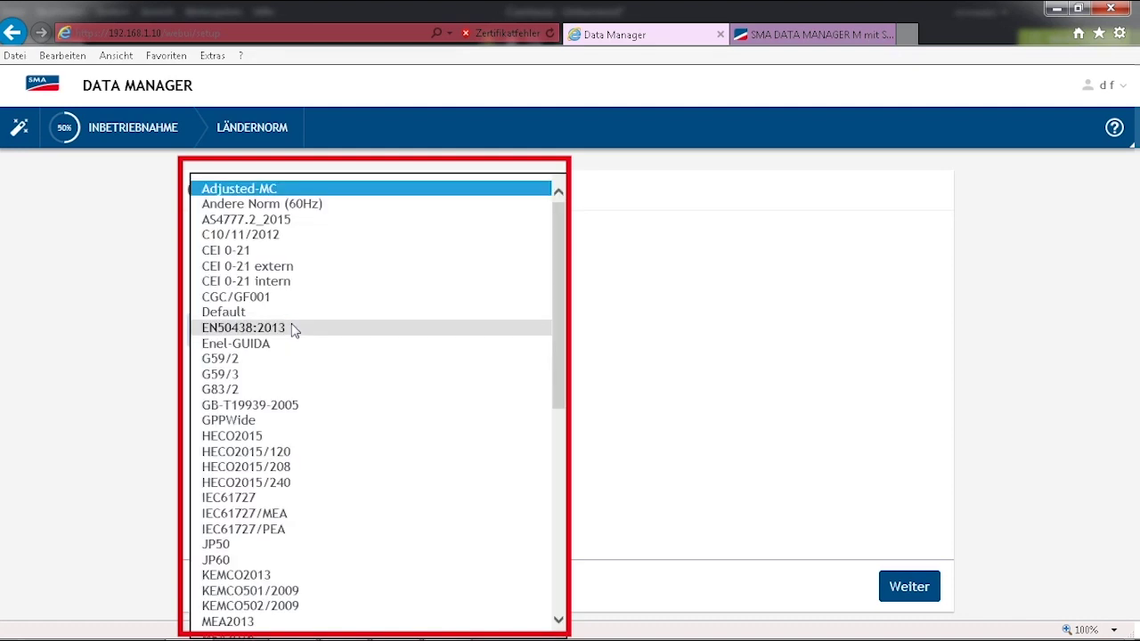
{"action": "left_click_drag", "start_coordinate": [561, 324], "coordinate": [552, 512]}
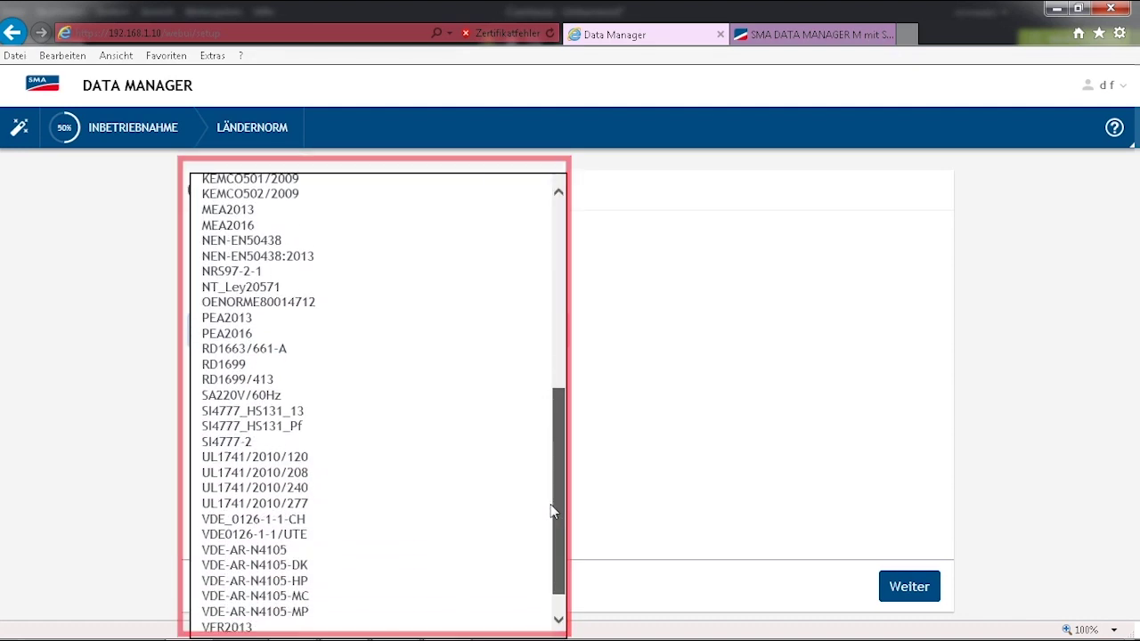
{"action": "left_click", "coordinate": [360, 547]}
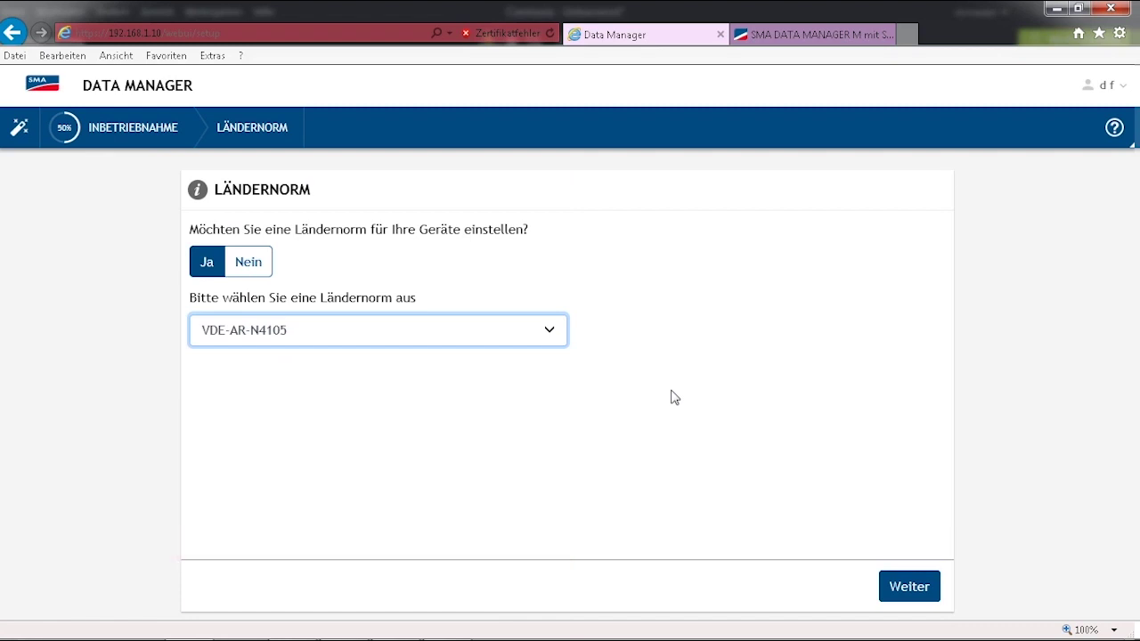
{"action": "left_click", "coordinate": [908, 586]}
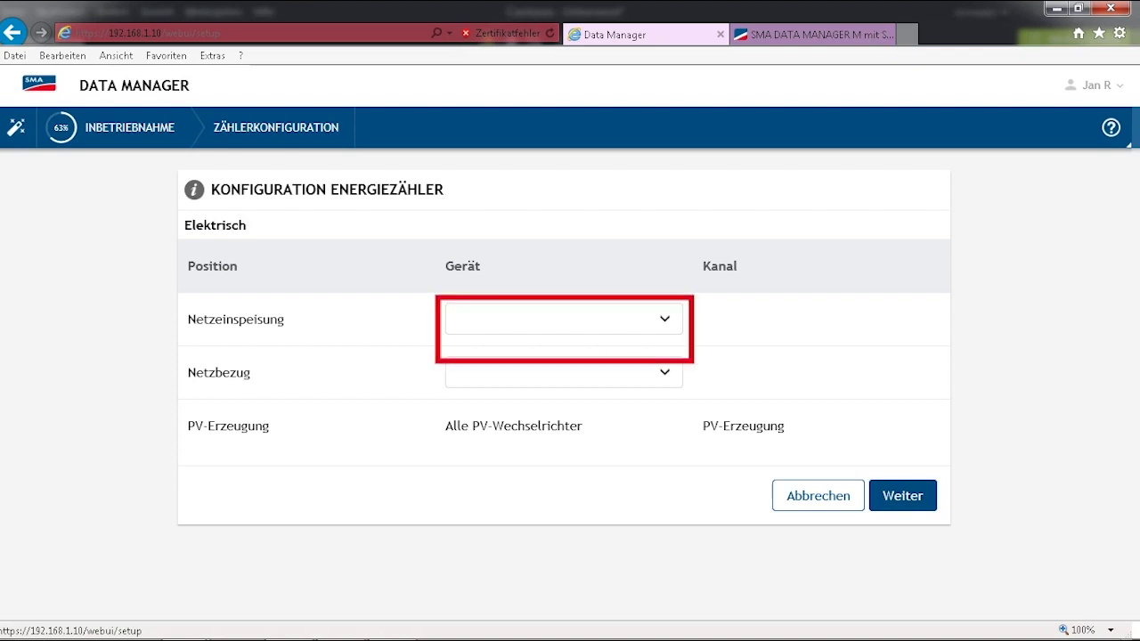
Step: Assign the SMA Energy Meter to Netzeinspeisung (Netzeinspeise-Zähler) and Netzbezug (Netzbezugs-Zähler)
{"action": "left_click", "coordinate": [563, 319]}
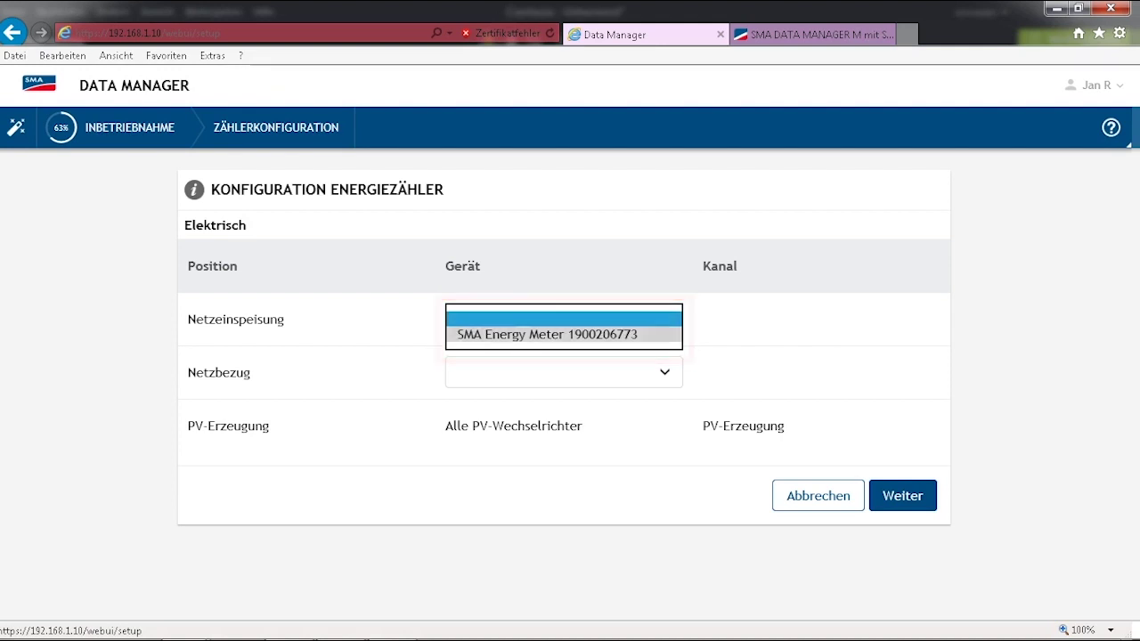
{"action": "left_click", "coordinate": [543, 333]}
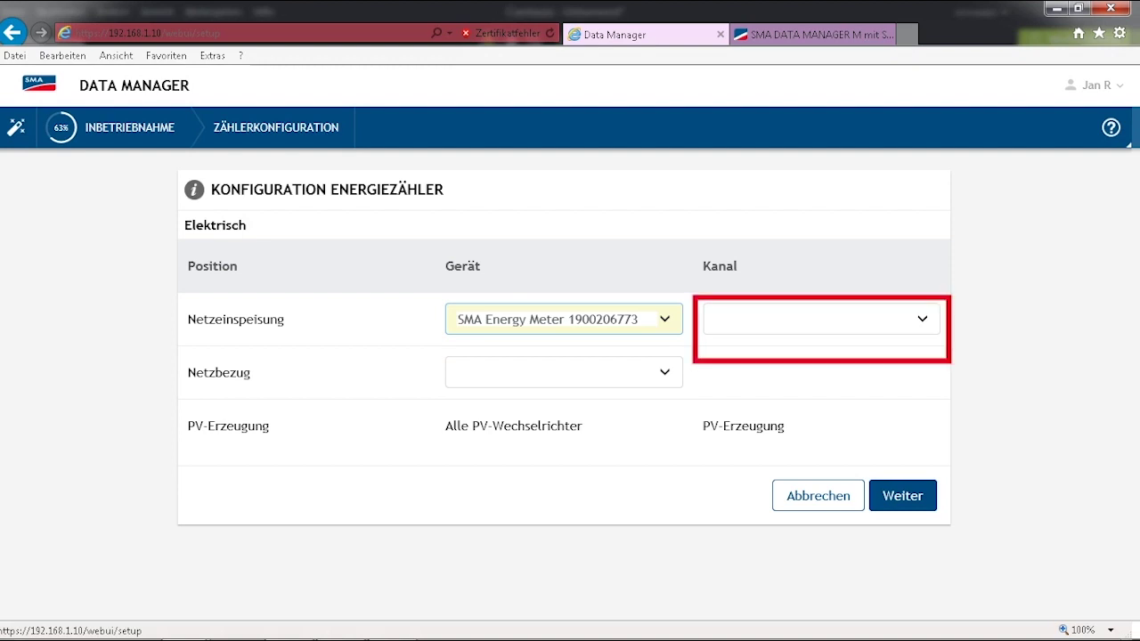
{"action": "left_click", "coordinate": [822, 318]}
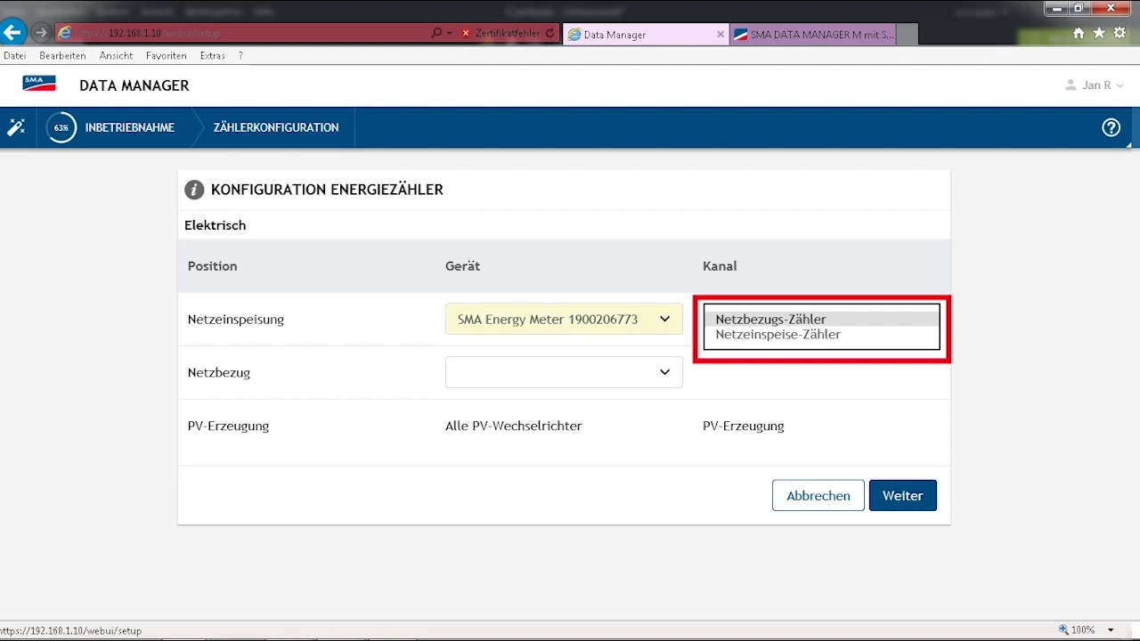
{"action": "left_click", "coordinate": [777, 335]}
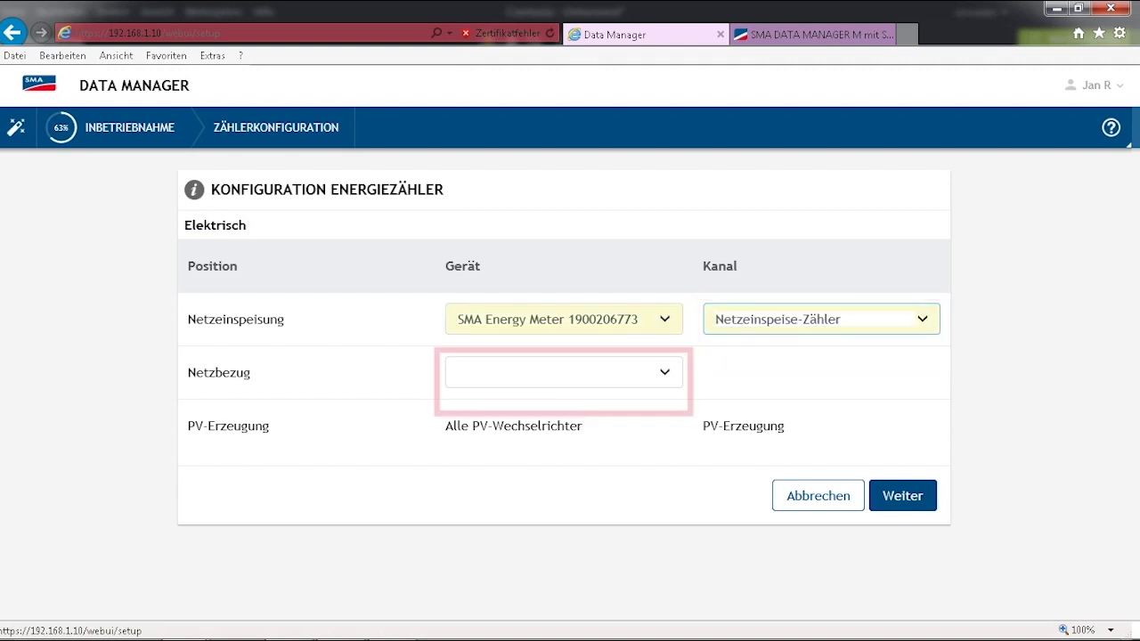
{"action": "left_click", "coordinate": [563, 372]}
{"action": "left_click", "coordinate": [559, 386]}
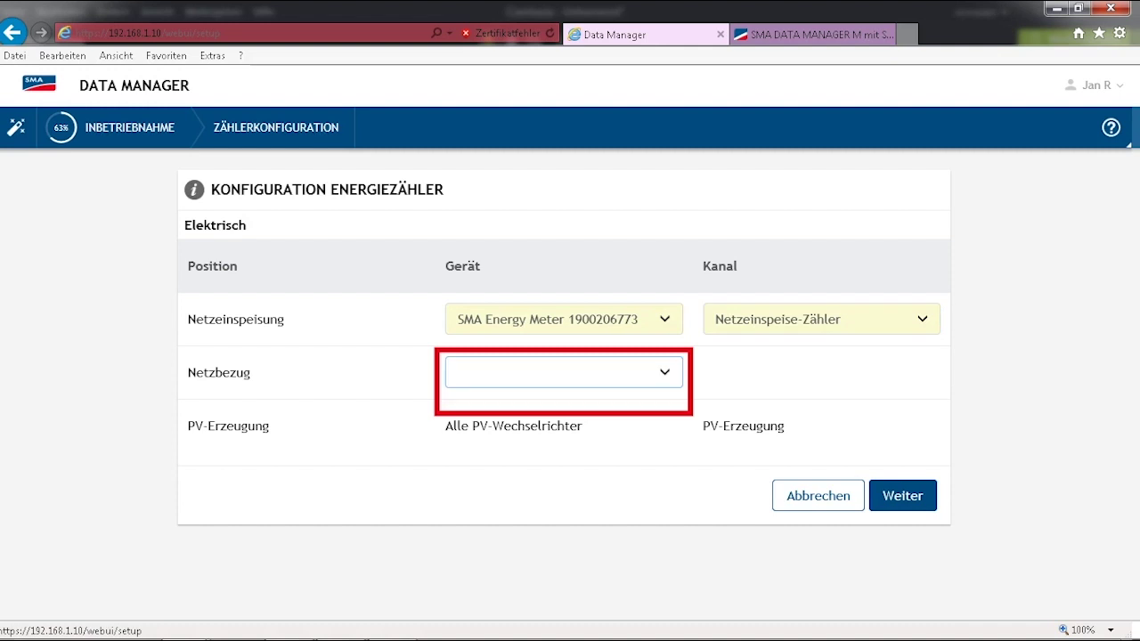
{"action": "left_click", "coordinate": [821, 372]}
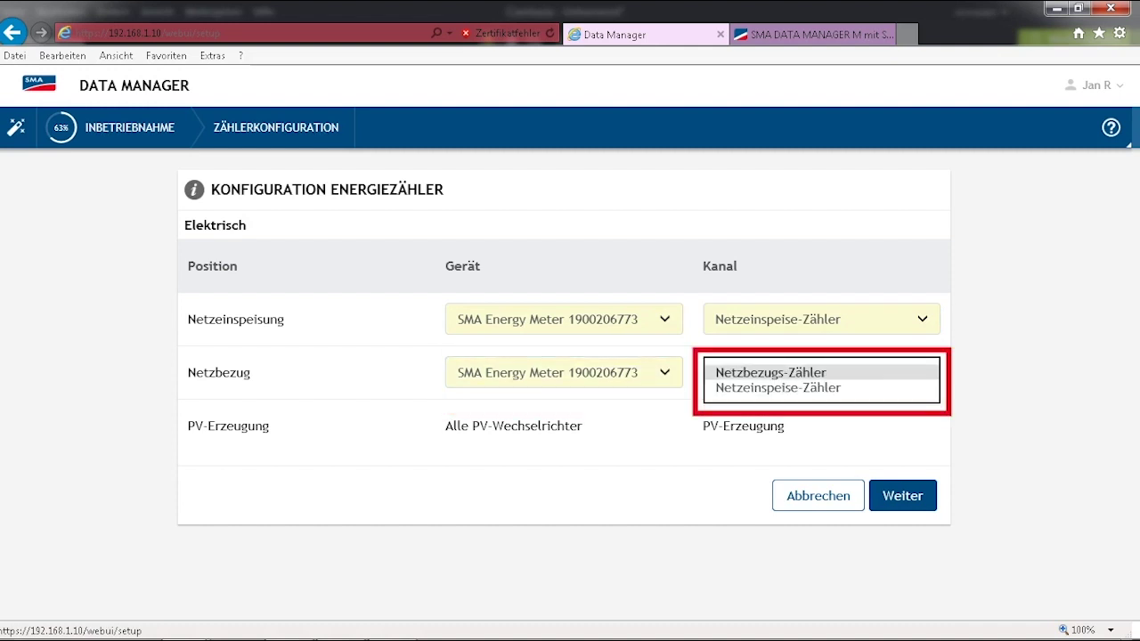
{"action": "key", "text": "Return"}
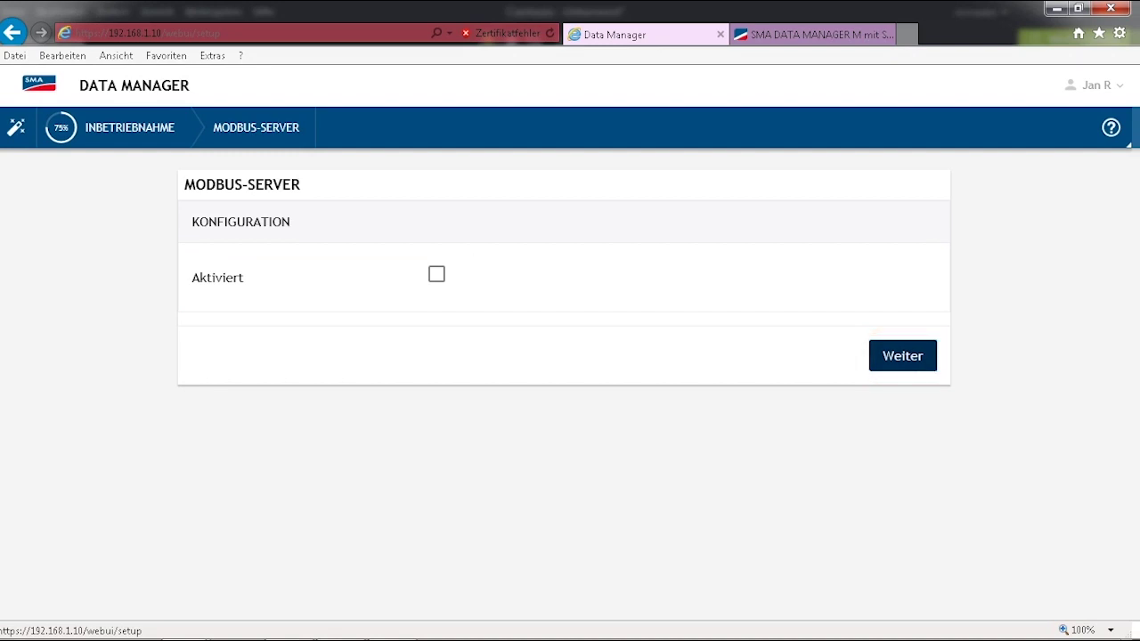
Step: Skip activating the Modbus server and select Wirkleistung as the control type
{"action": "left_click", "coordinate": [903, 355]}
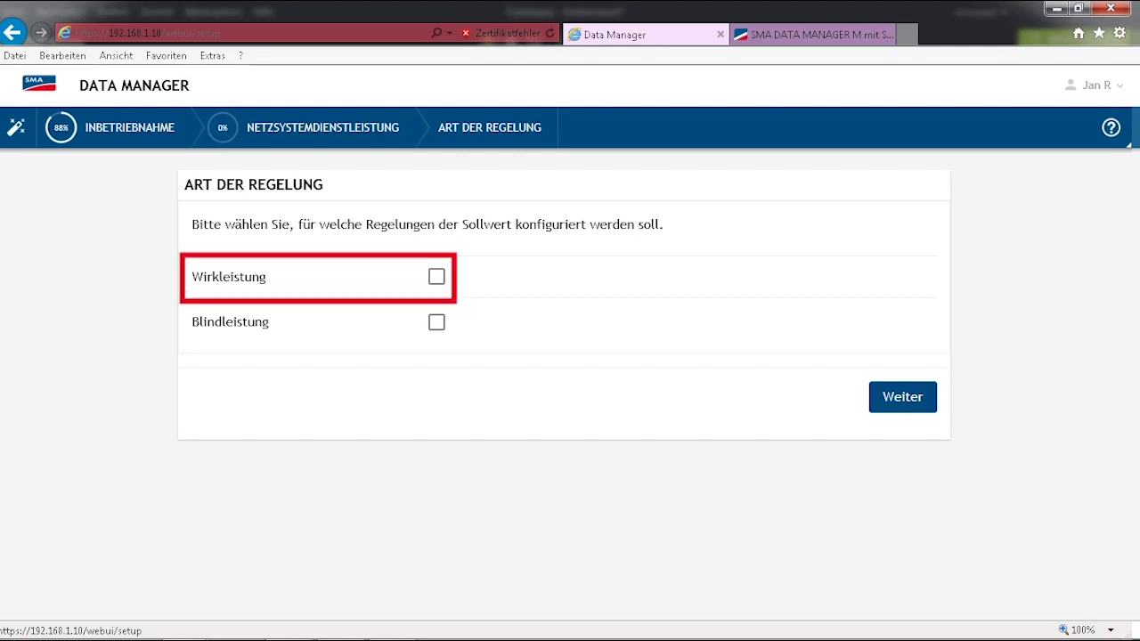
{"action": "left_click", "coordinate": [437, 277]}
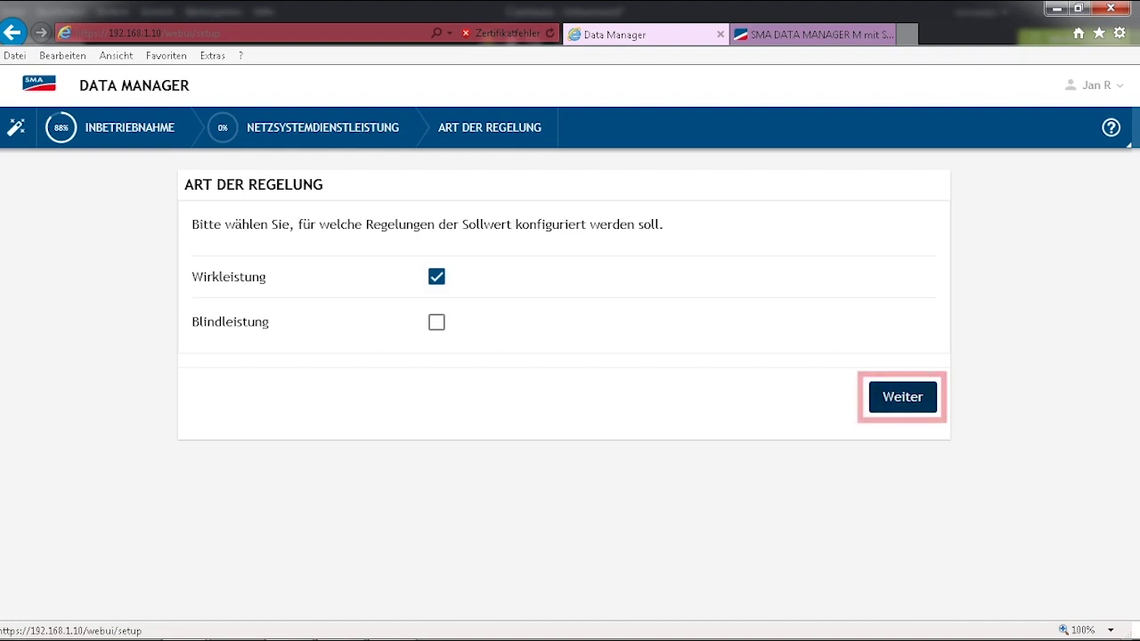
{"action": "left_click", "coordinate": [903, 396]}
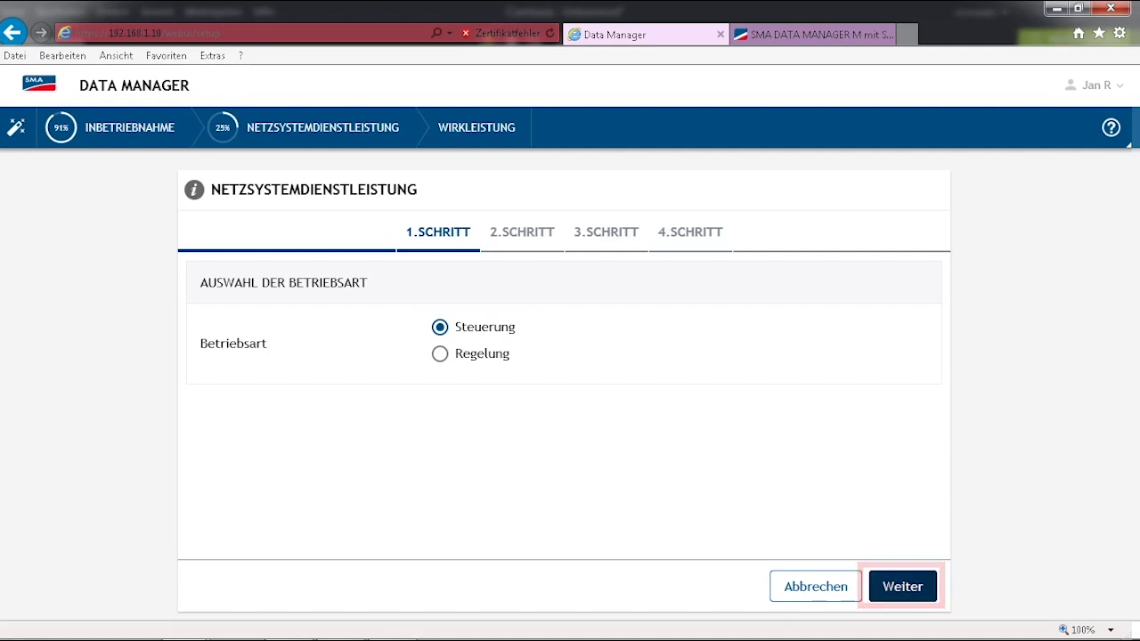
Step: Keep Steuerung as operating mode and select Digitale Eingänge as the setpoint signal source
{"action": "key", "text": "Return"}
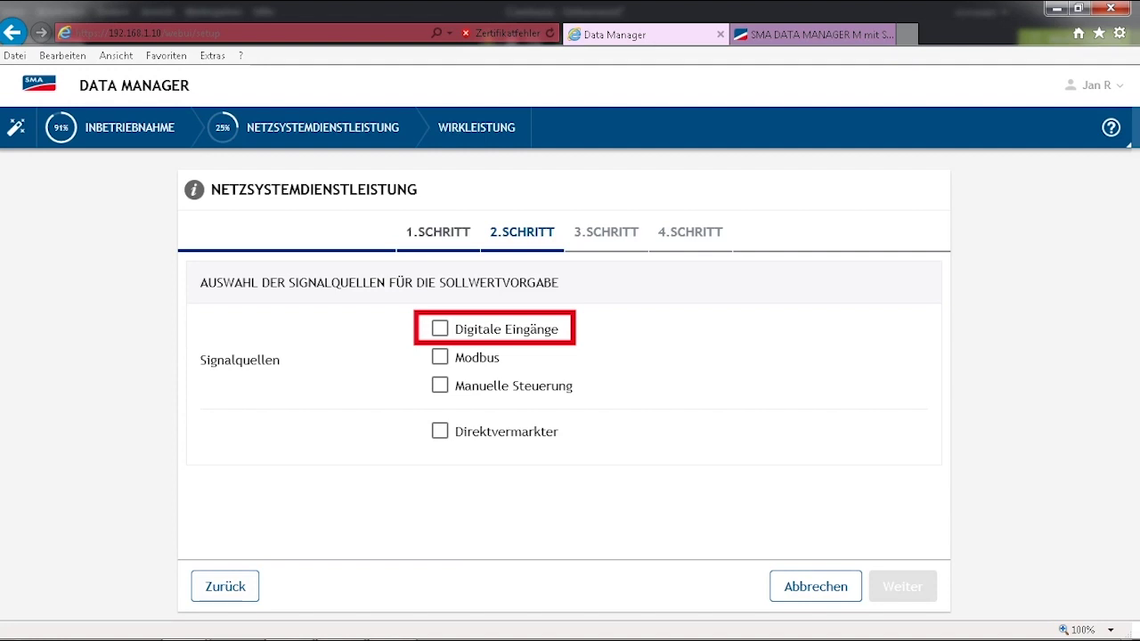
{"action": "left_click", "coordinate": [440, 328]}
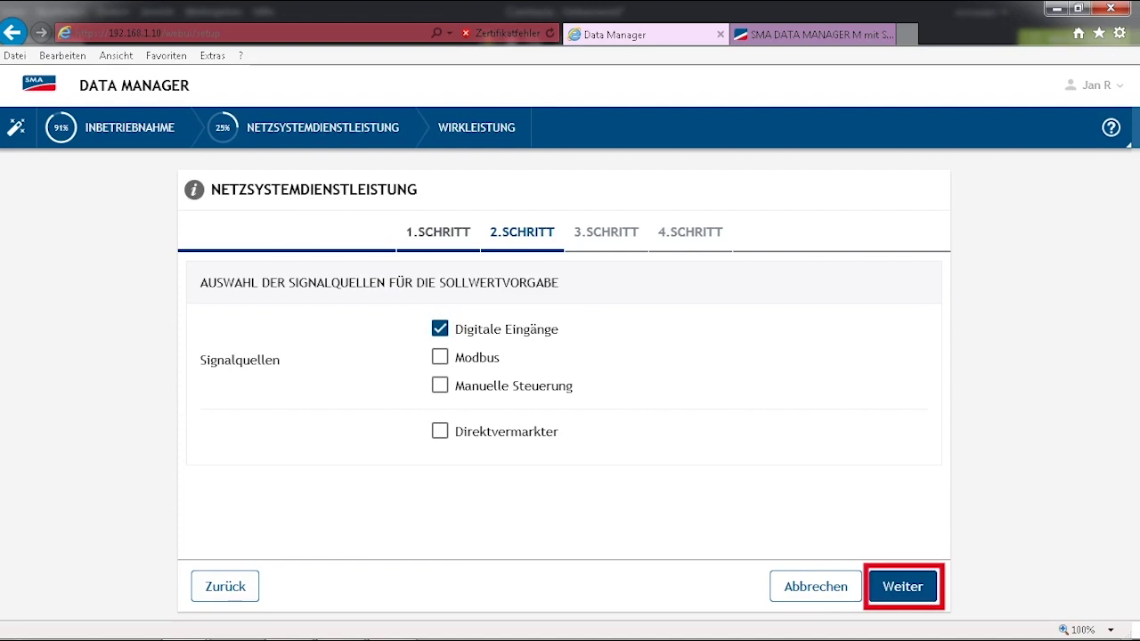
{"action": "left_click", "coordinate": [902, 586]}
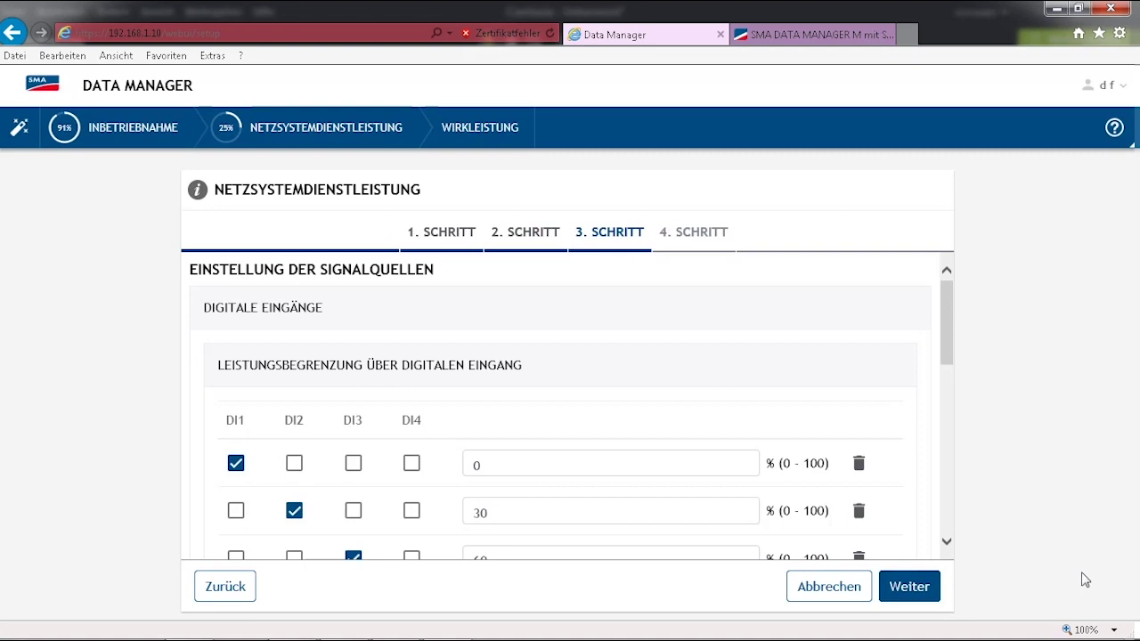
Step: Accept step 3's digital input limits (0, 30, 60, 100 %) and 3.600 s, 100% fallback
{"action": "left_click", "coordinate": [947, 542]}
{"action": "left_click", "coordinate": [947, 542]}
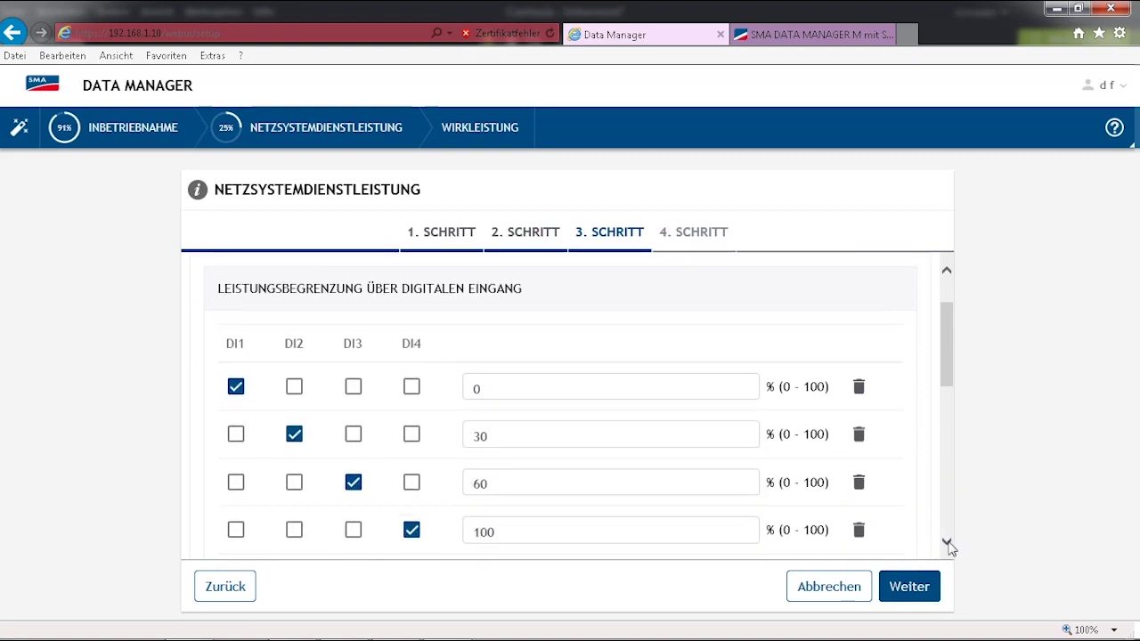
{"action": "left_click", "coordinate": [947, 542]}
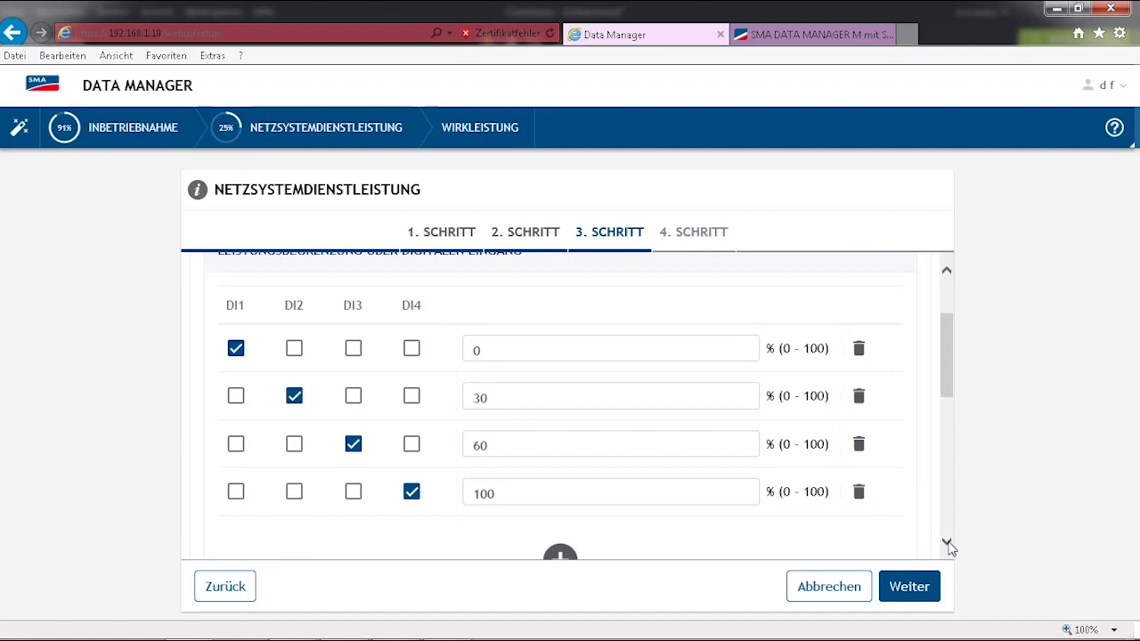
{"action": "left_click", "coordinate": [947, 542]}
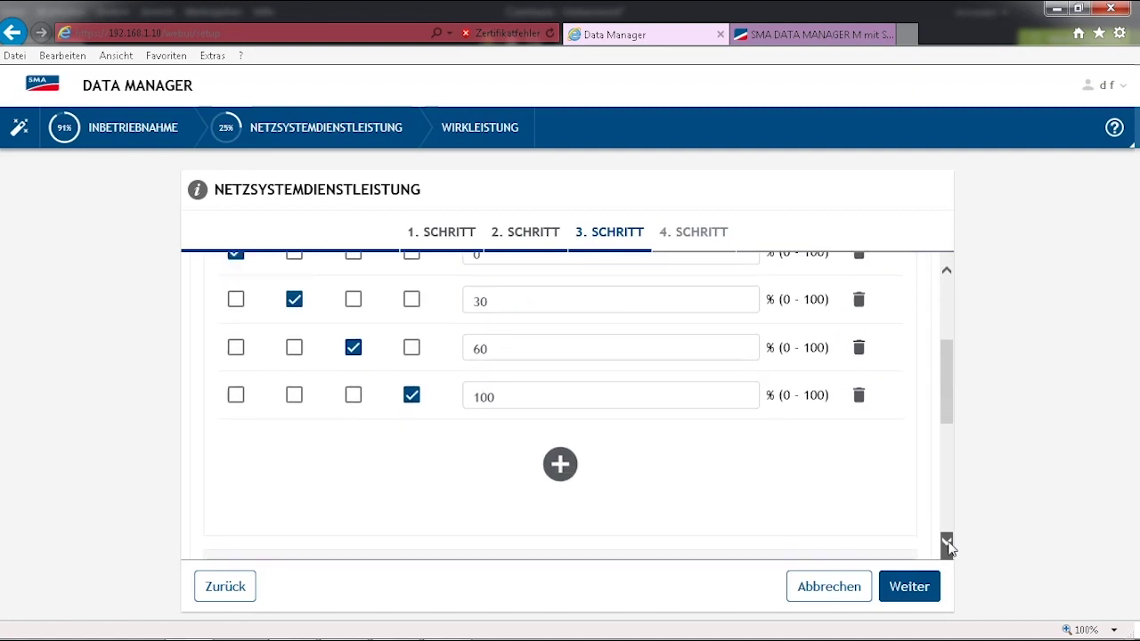
{"action": "left_click", "coordinate": [947, 543]}
{"action": "left_click", "coordinate": [947, 542]}
{"action": "left_click", "coordinate": [947, 542]}
{"action": "left_click", "coordinate": [947, 543]}
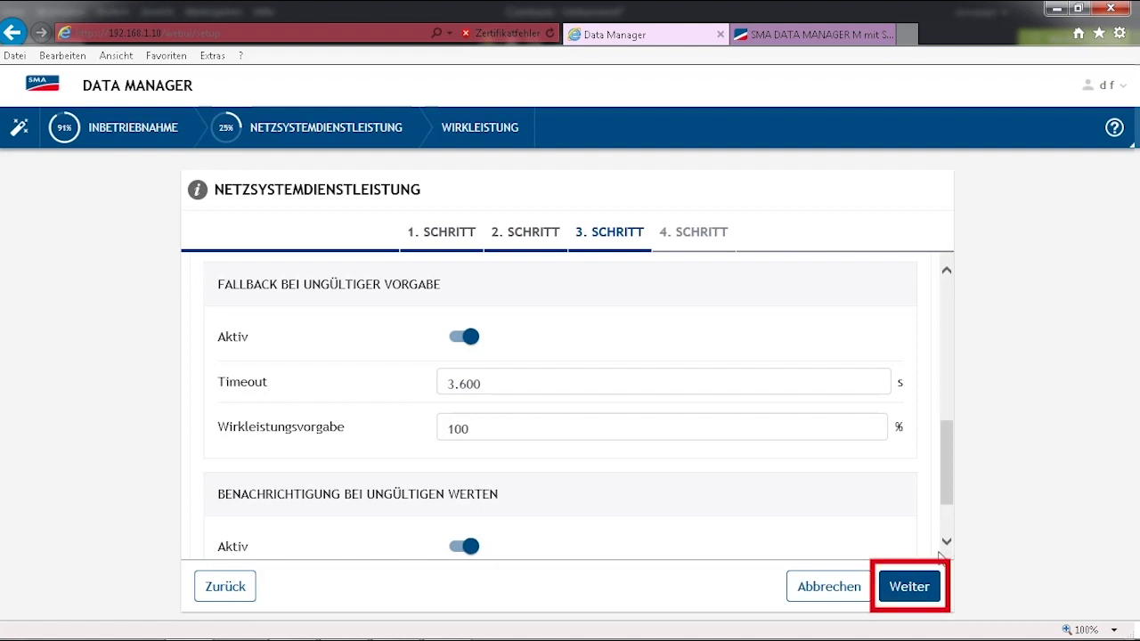
{"action": "left_click", "coordinate": [910, 603]}
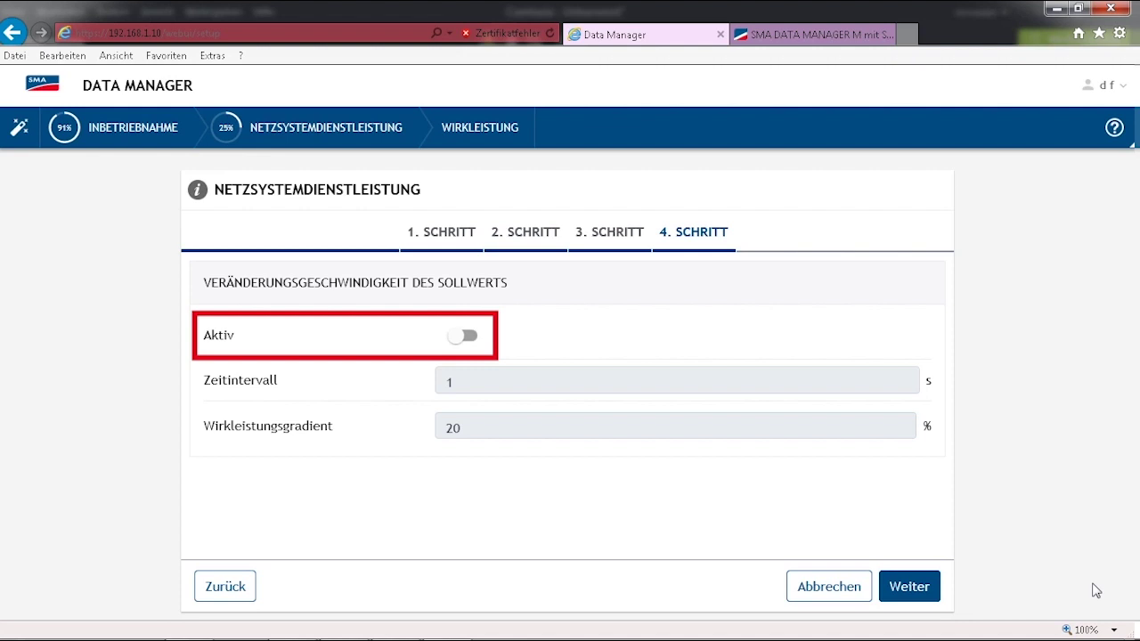
Step: Switch step 4's setpoint change-rate limit on and back off, leaving 1 s and 20% inactive
{"action": "left_click", "coordinate": [469, 335]}
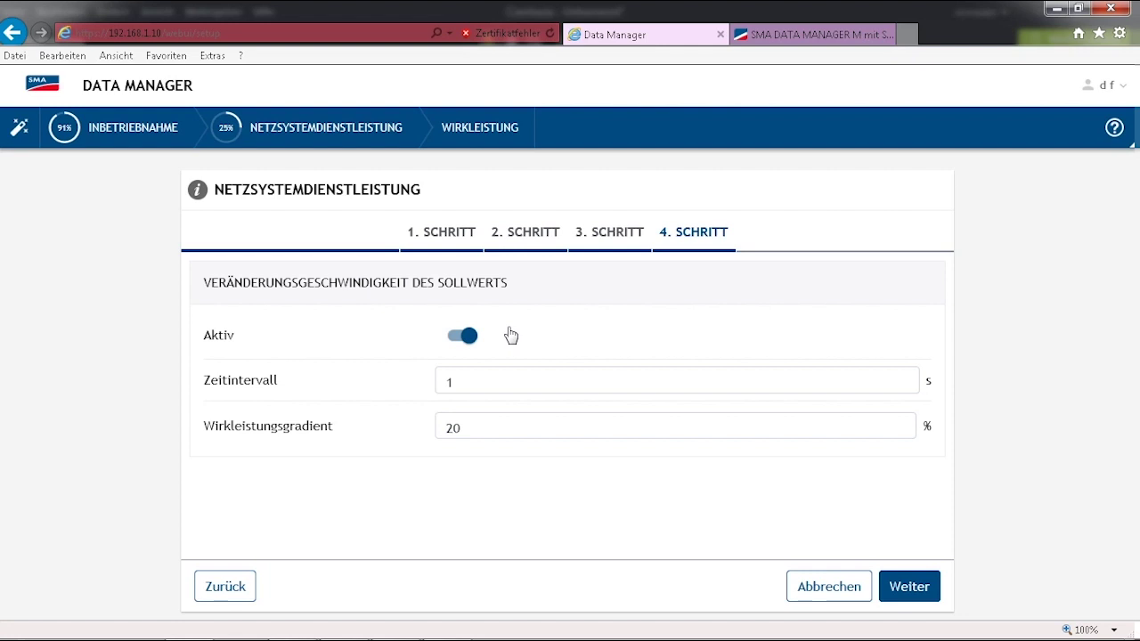
{"action": "left_click", "coordinate": [462, 345]}
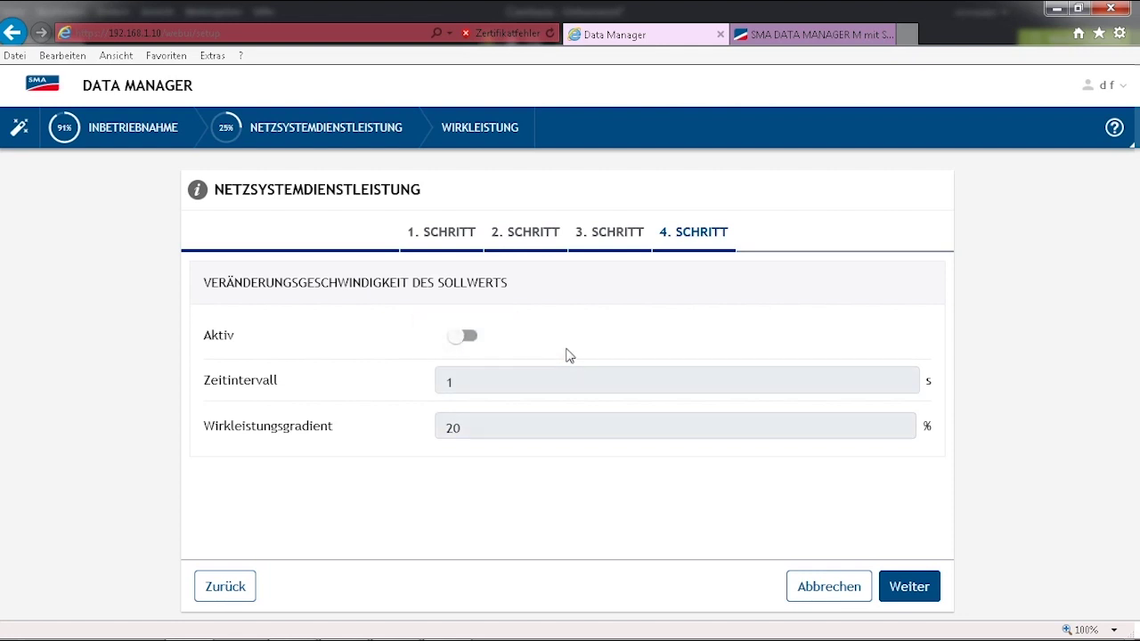